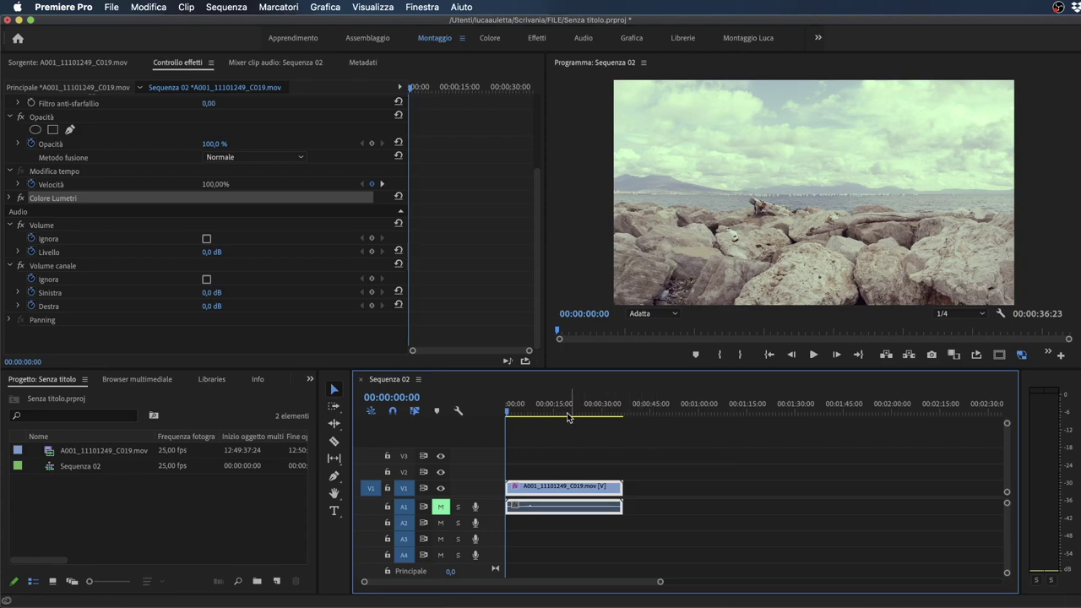
# Preview Sequenza 02 and mark its out point at the clip end, 00:00:36:22
pyautogui.moveTo(567, 412); pyautogui.dragTo(494, 415)
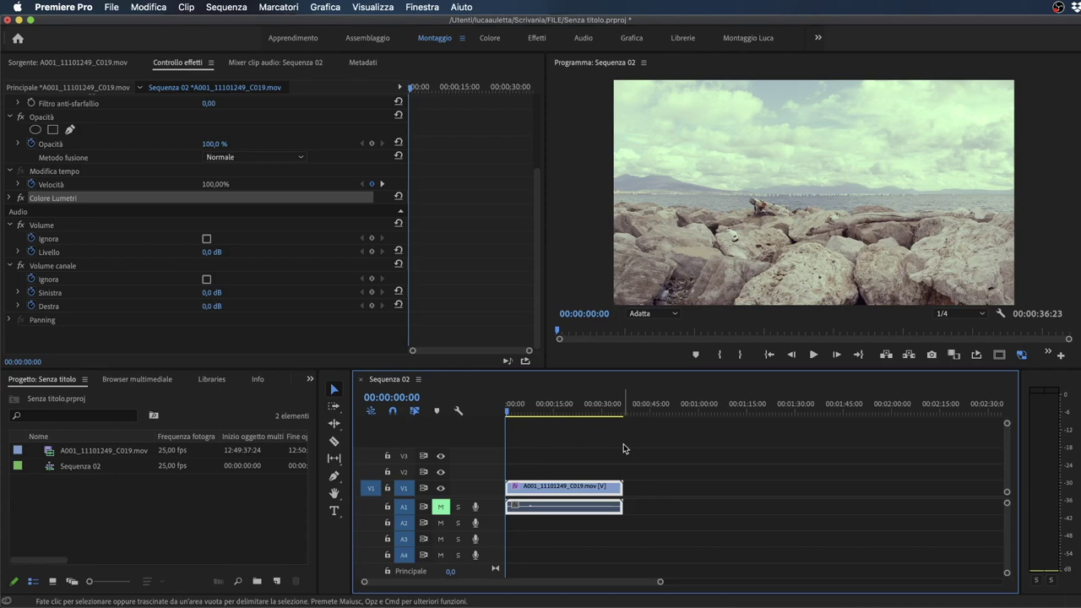
pyautogui.moveTo(613, 409); pyautogui.dragTo(492, 422)
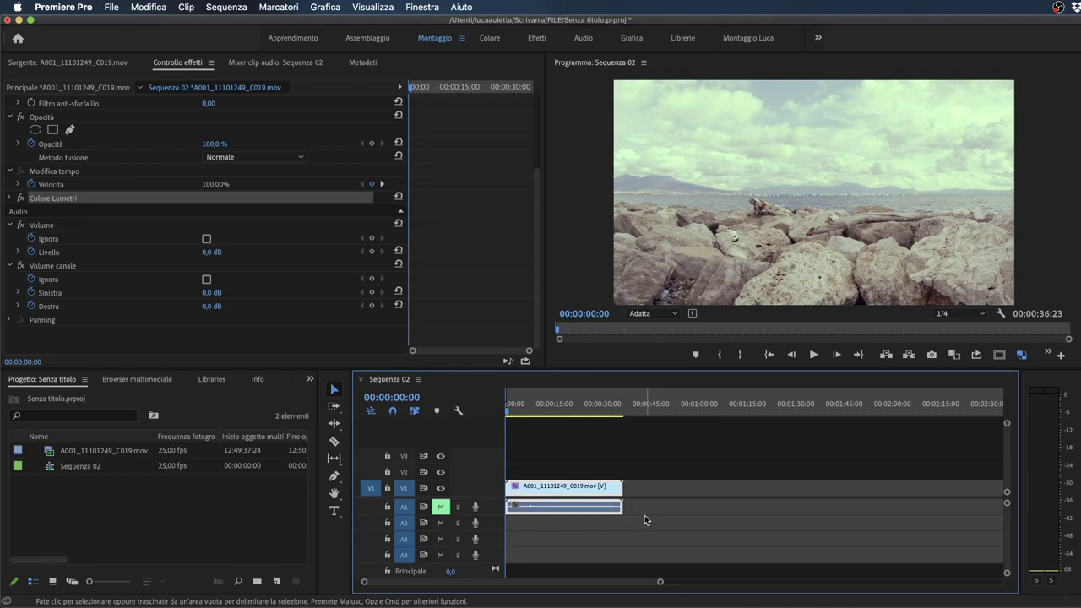
pyautogui.click(609, 413)
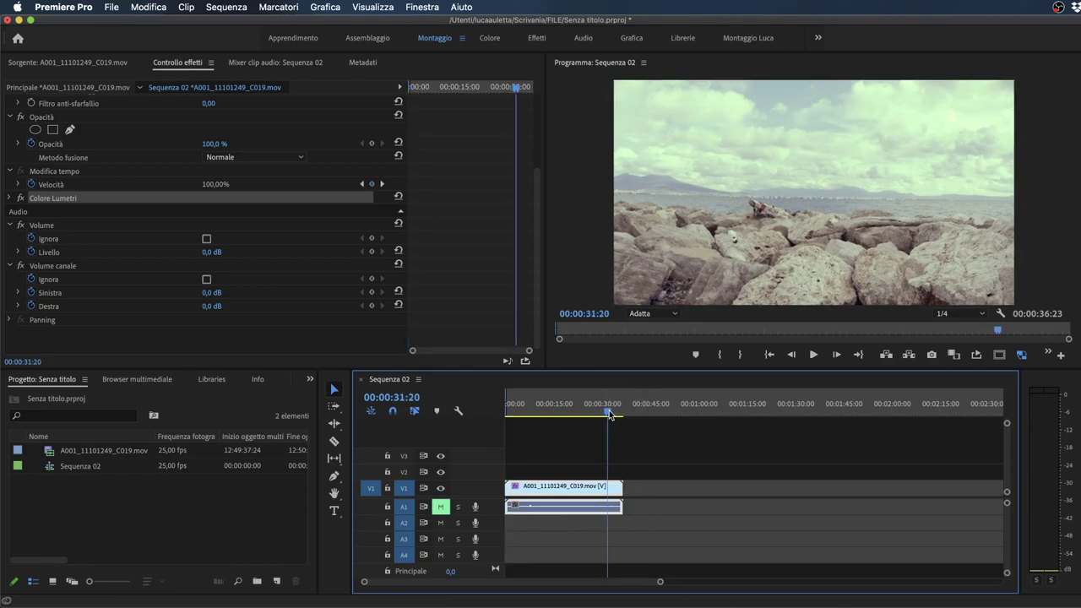
pyautogui.moveTo(610, 413); pyautogui.dragTo(623, 413)
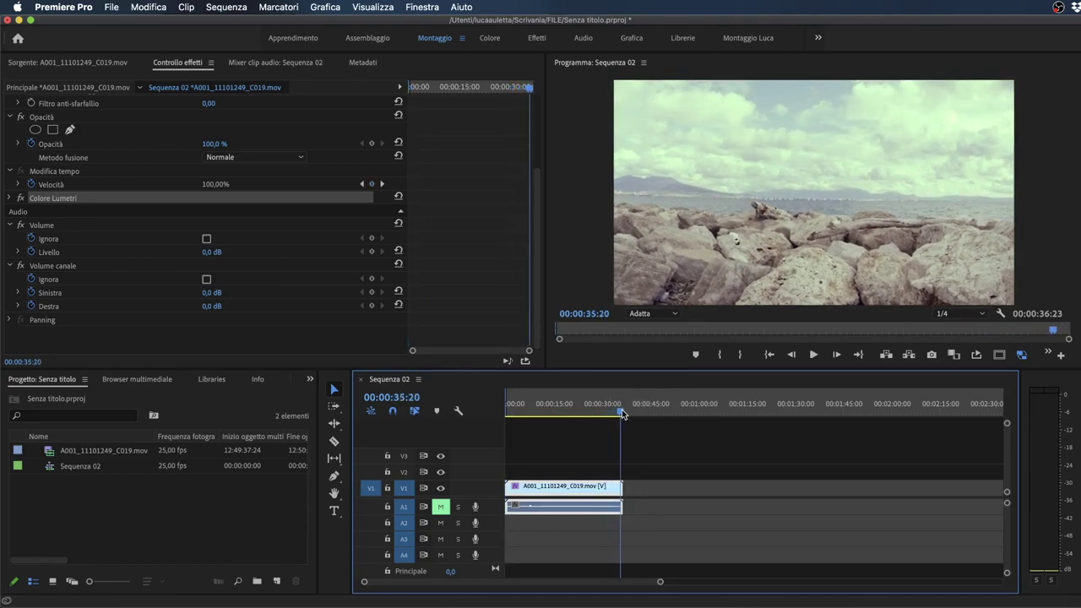
pyautogui.click(738, 355)
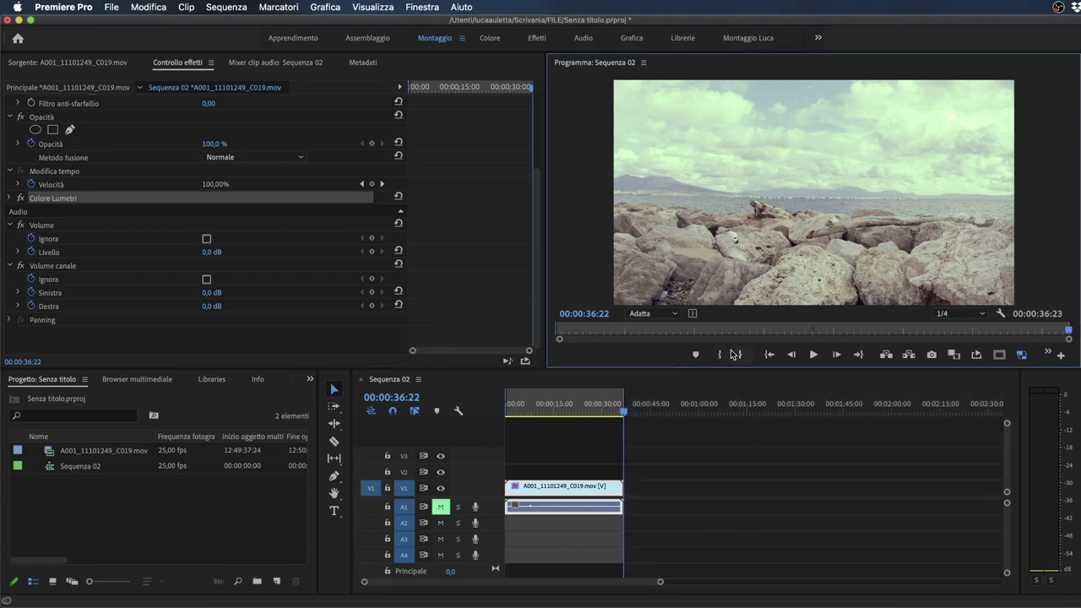
pyautogui.moveTo(570, 408)
pyautogui.mouseDown()
pyautogui.moveTo(518, 397)
pyautogui.moveTo(564, 400)
pyautogui.mouseUp()
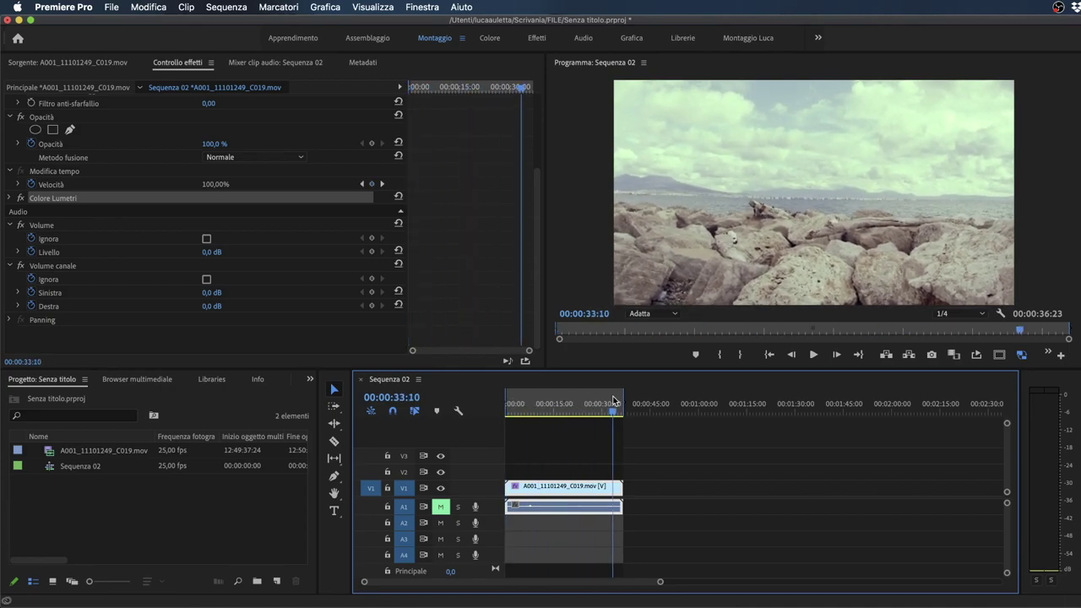
pyautogui.moveTo(564, 399); pyautogui.dragTo(619, 403)
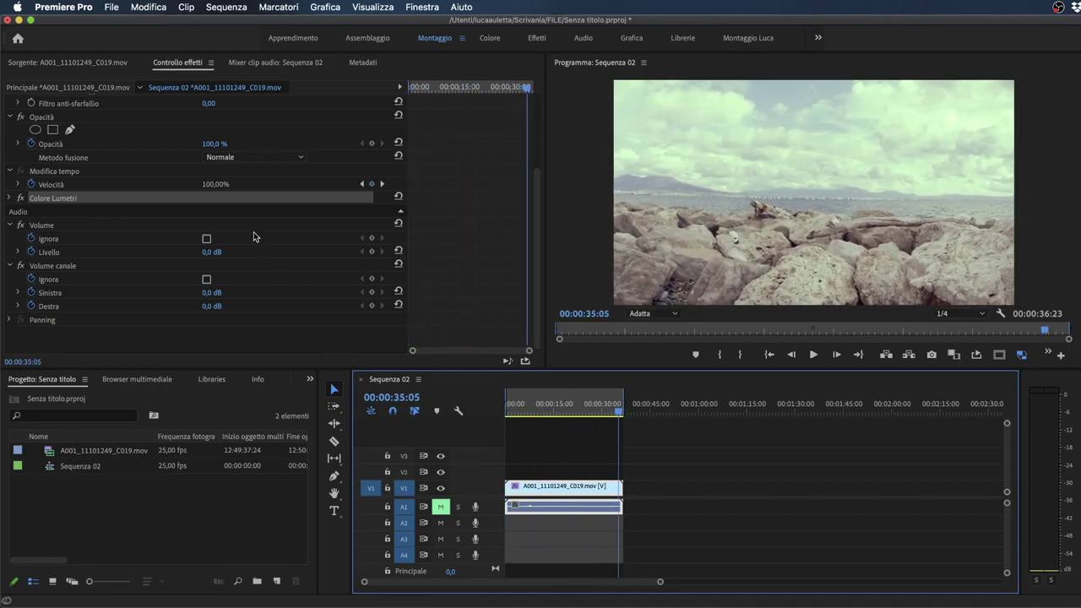
# Open the media-file export settings for Sequenza 02 via File > Esporta > File multimediali
pyautogui.click(112, 8)
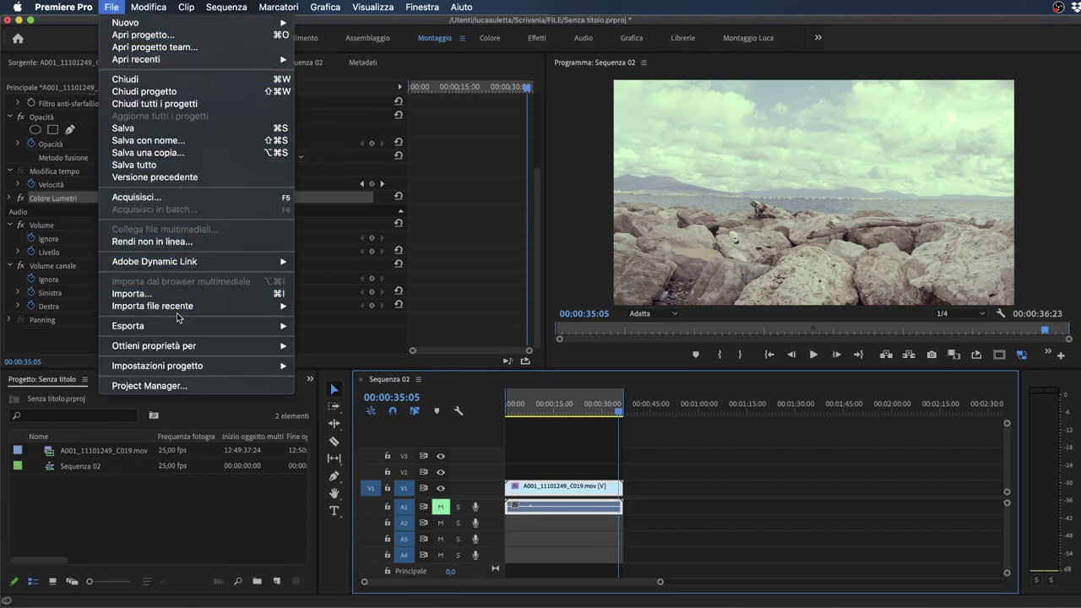
pyautogui.moveTo(179, 325)
pyautogui.click(325, 325)
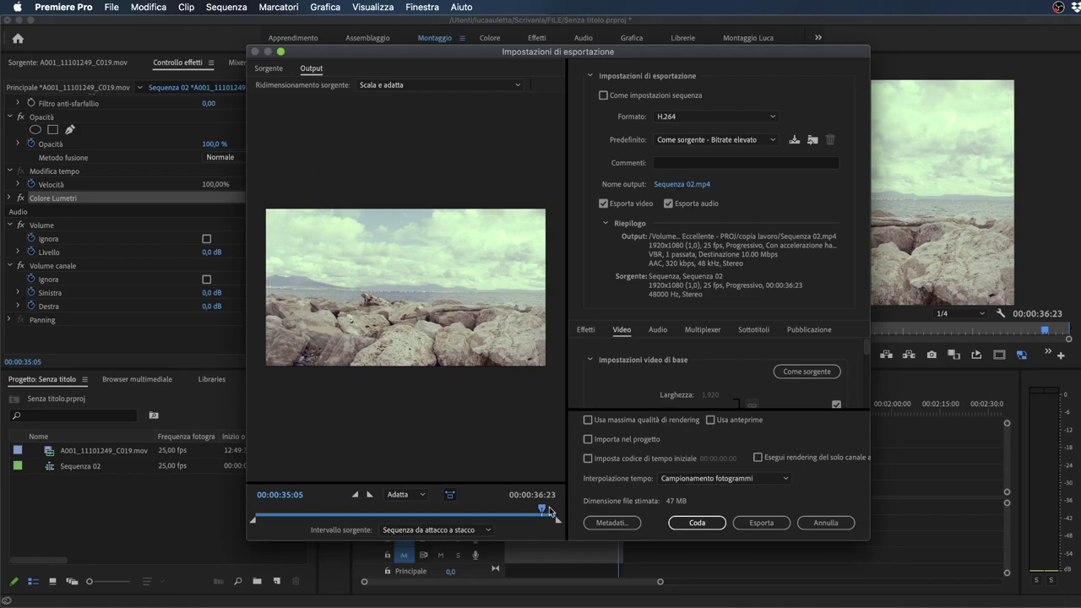
pyautogui.moveTo(541, 509)
pyautogui.mouseDown()
pyautogui.moveTo(301, 509)
pyautogui.moveTo(345, 512)
pyautogui.mouseUp()
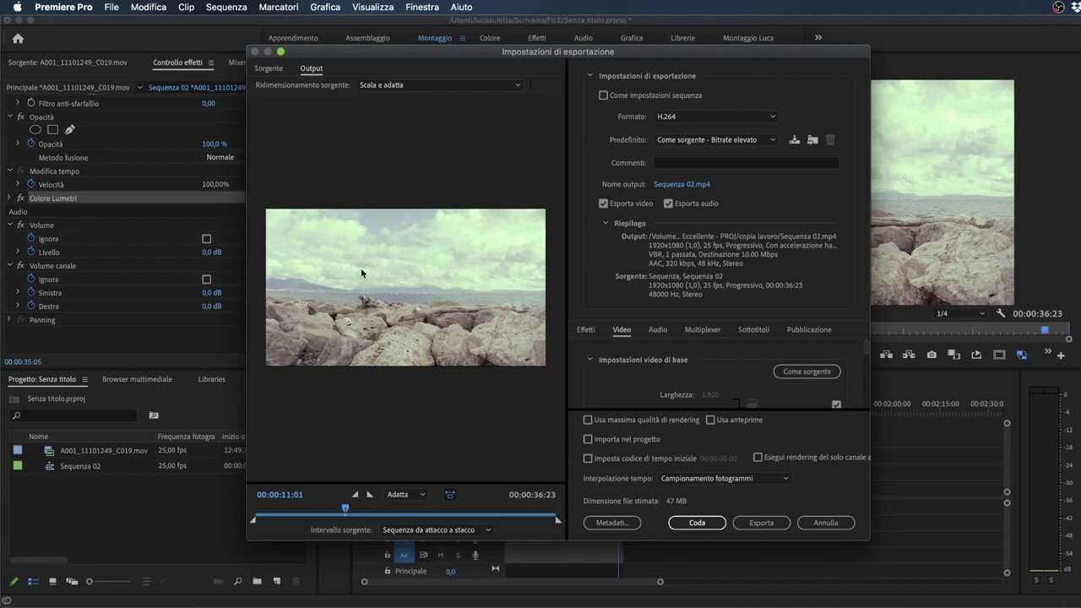
pyautogui.click(450, 86)
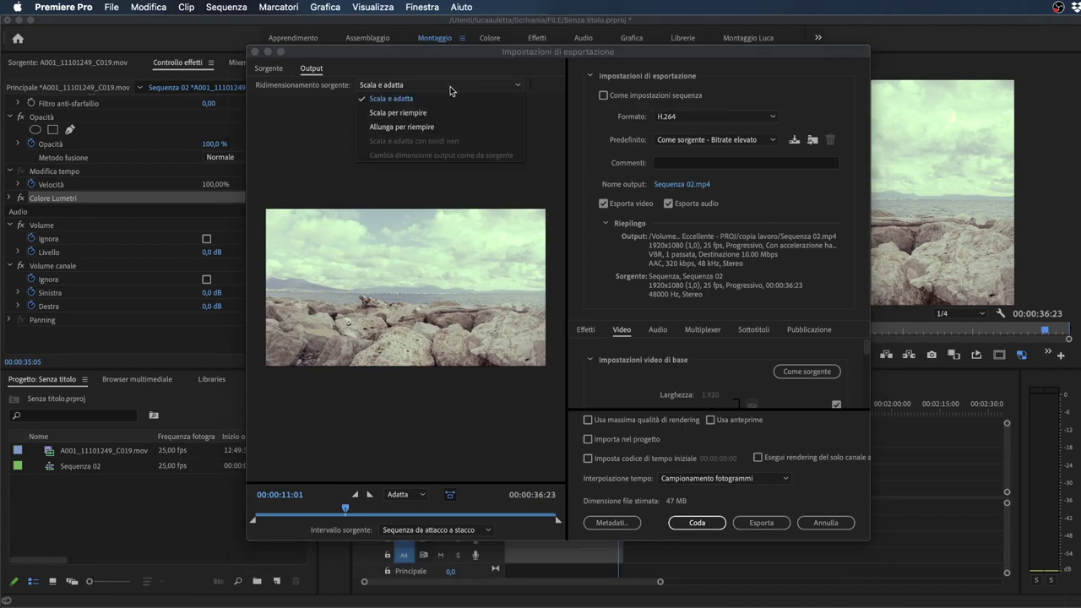
pyautogui.click(443, 205)
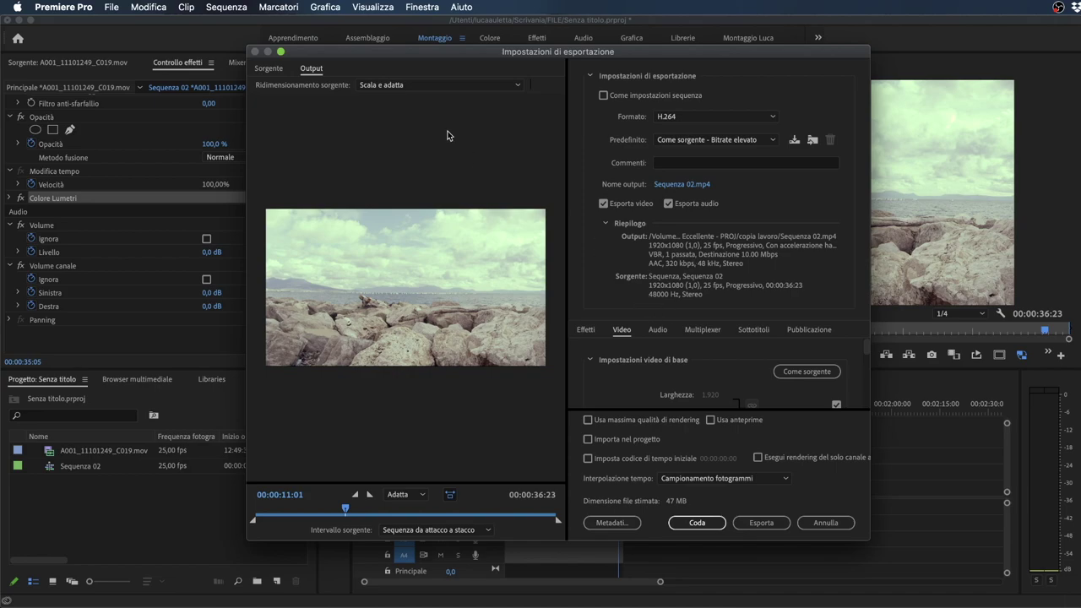
pyautogui.click(427, 86)
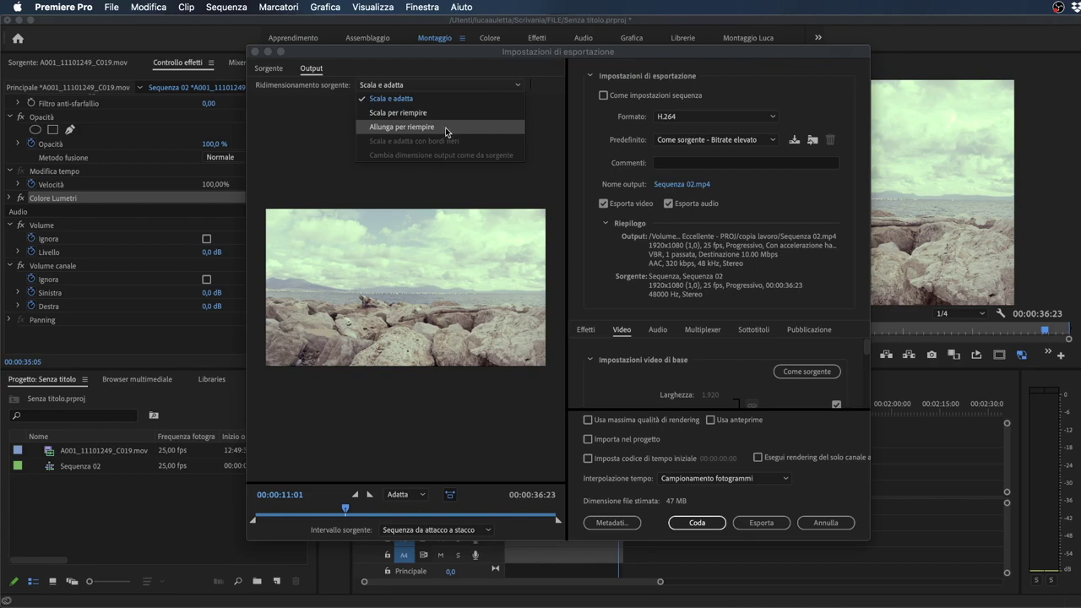
pyautogui.click(614, 277)
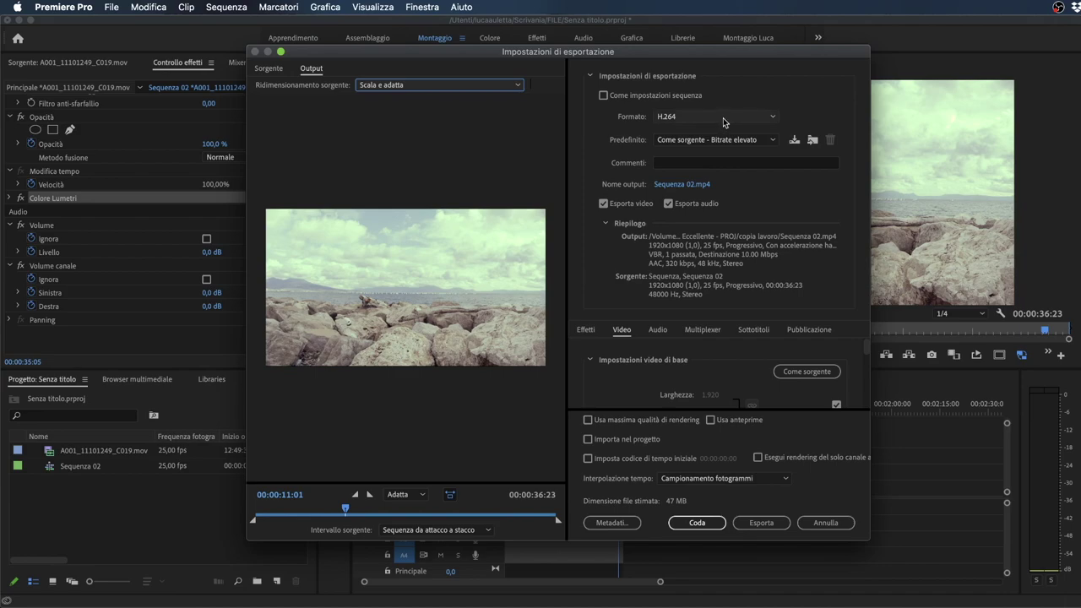
pyautogui.click(723, 117)
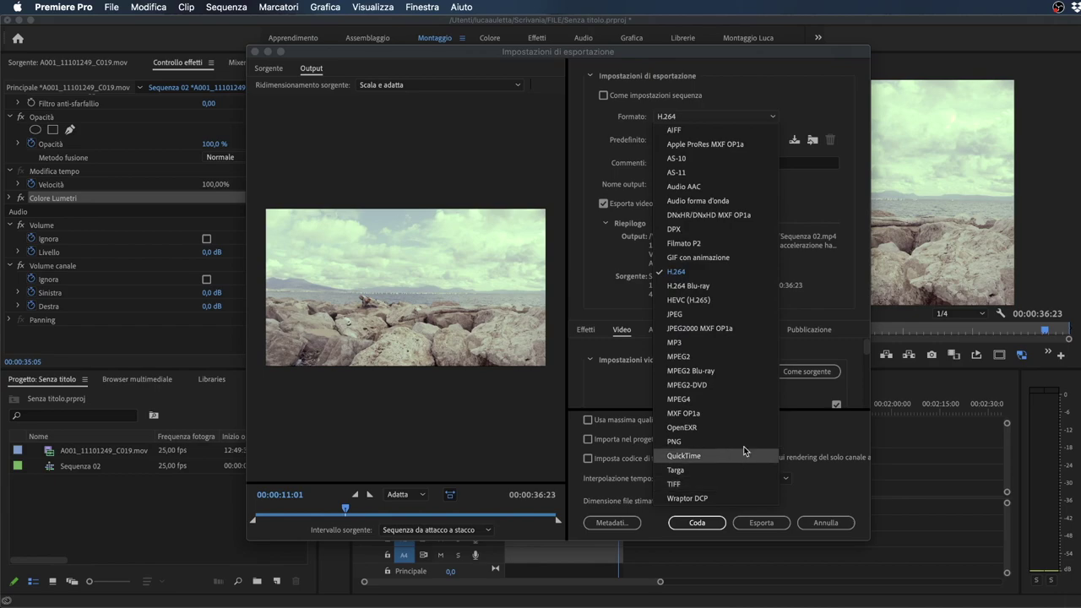
pyautogui.click(815, 202)
pyautogui.click(696, 142)
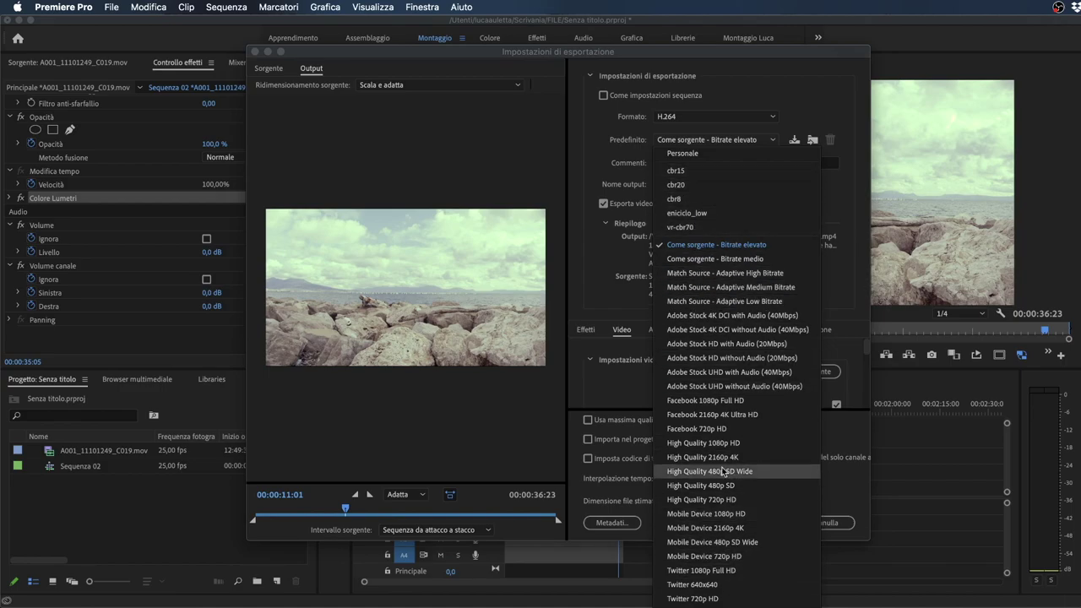
pyautogui.click(607, 303)
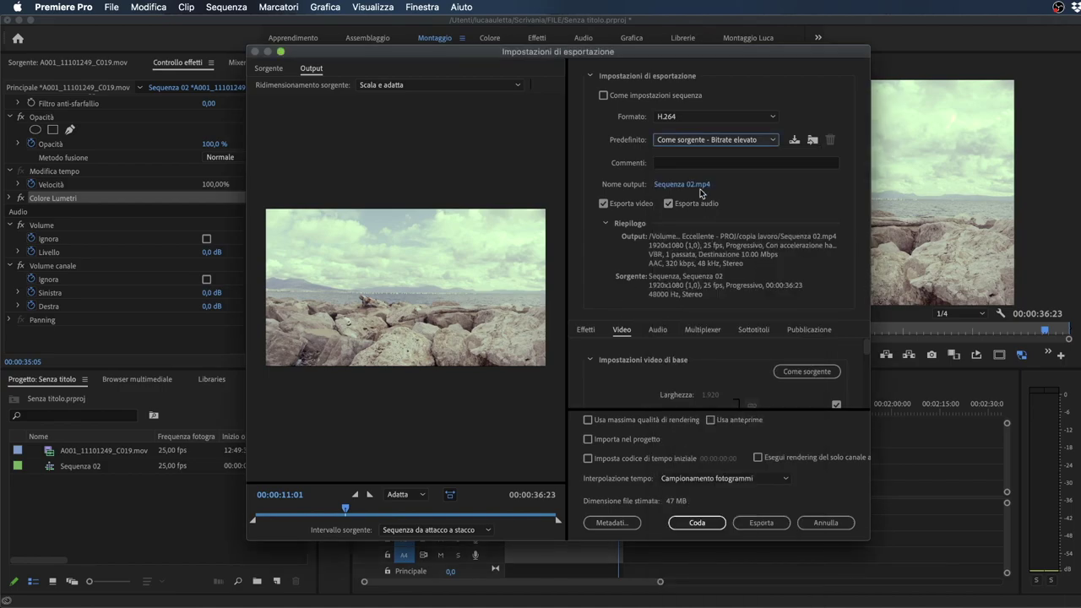
pyautogui.click(681, 163)
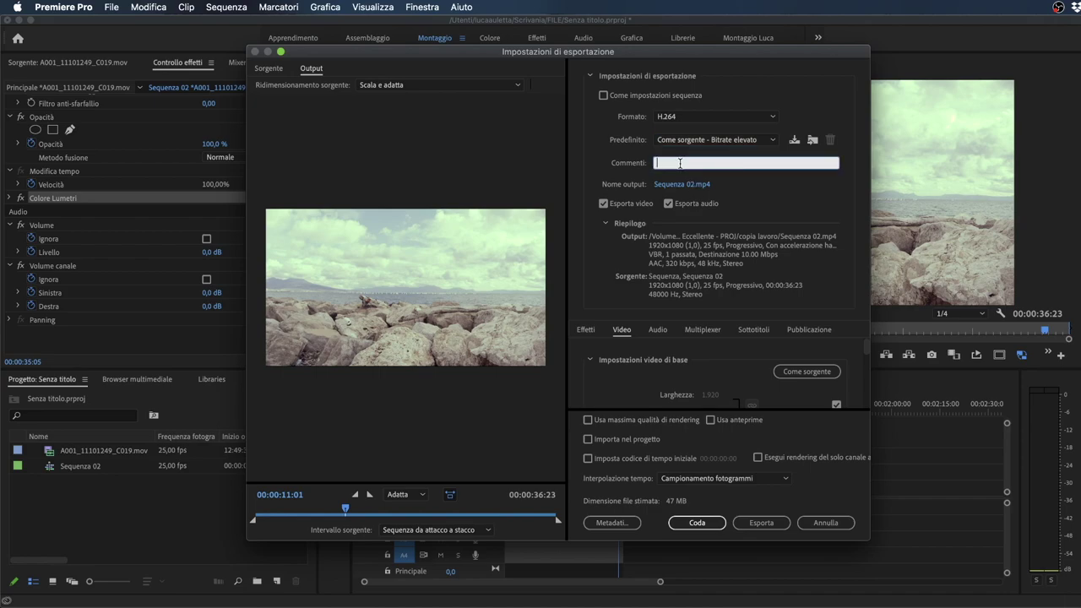
# Rename the export output file to 222.mp4 in the FILE folder
pyautogui.click(697, 184)
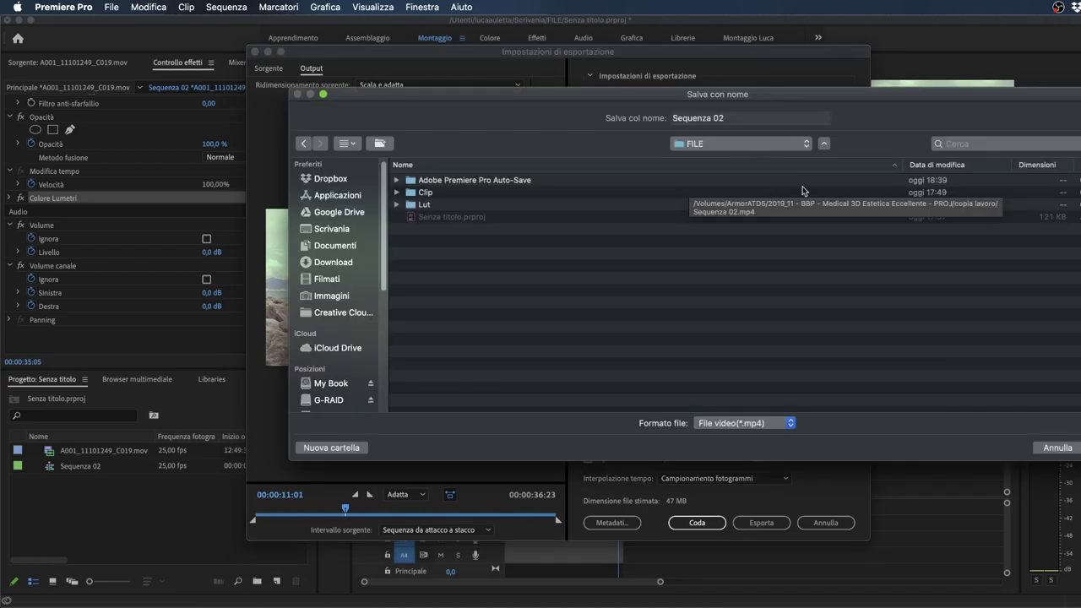
pyautogui.doubleClick(742, 117)
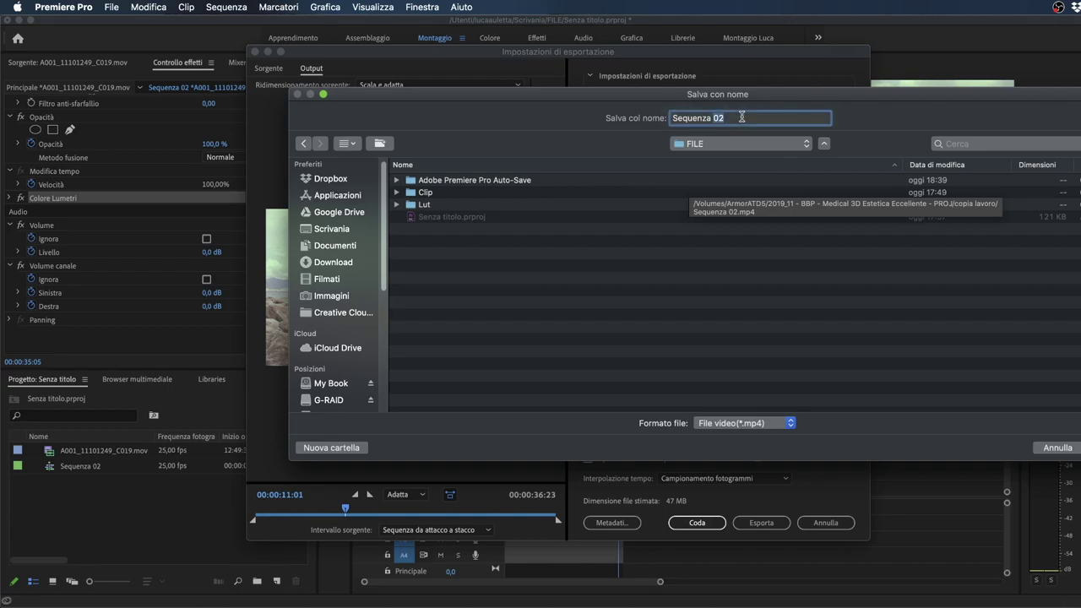
pyautogui.tripleClick(741, 118)
pyautogui.write('222')
pyautogui.press('Return')
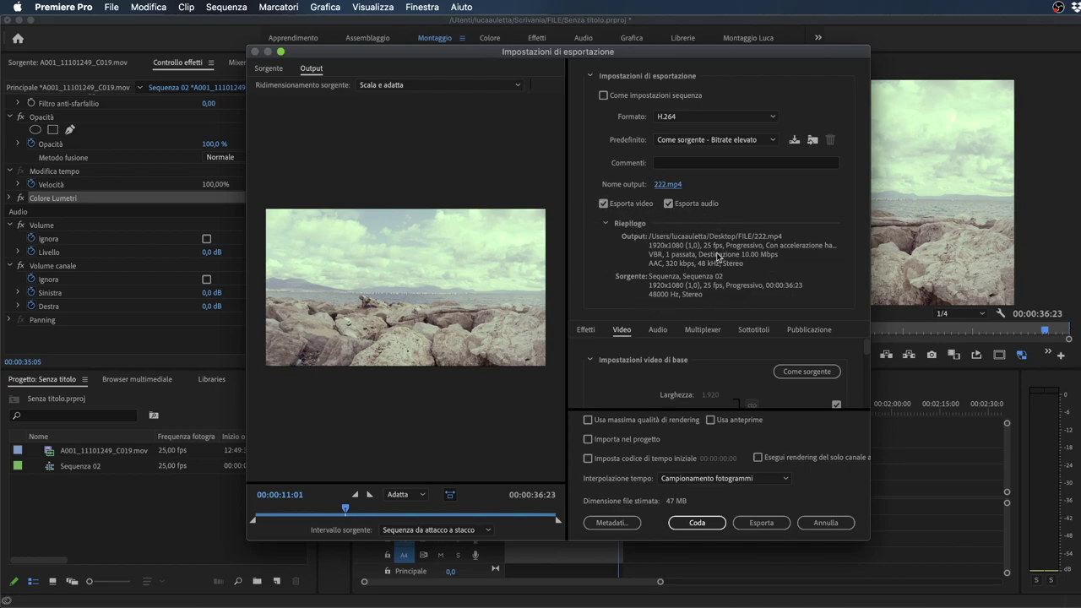
pyautogui.scroll(-2, 864, 353)
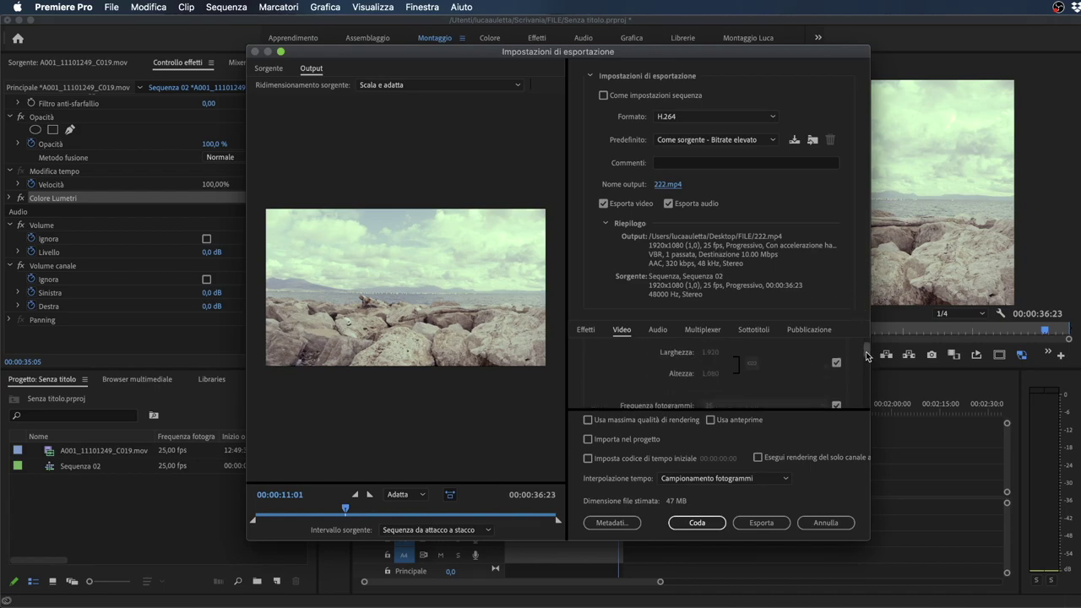
pyautogui.moveTo(865, 511); pyautogui.dragTo(867, 584)
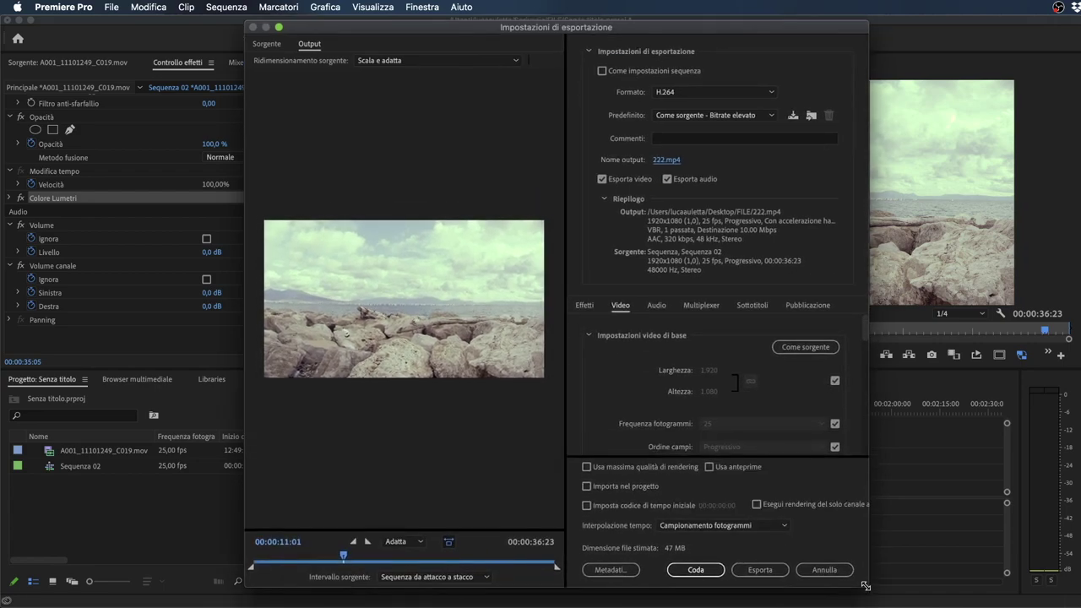
pyautogui.click(584, 306)
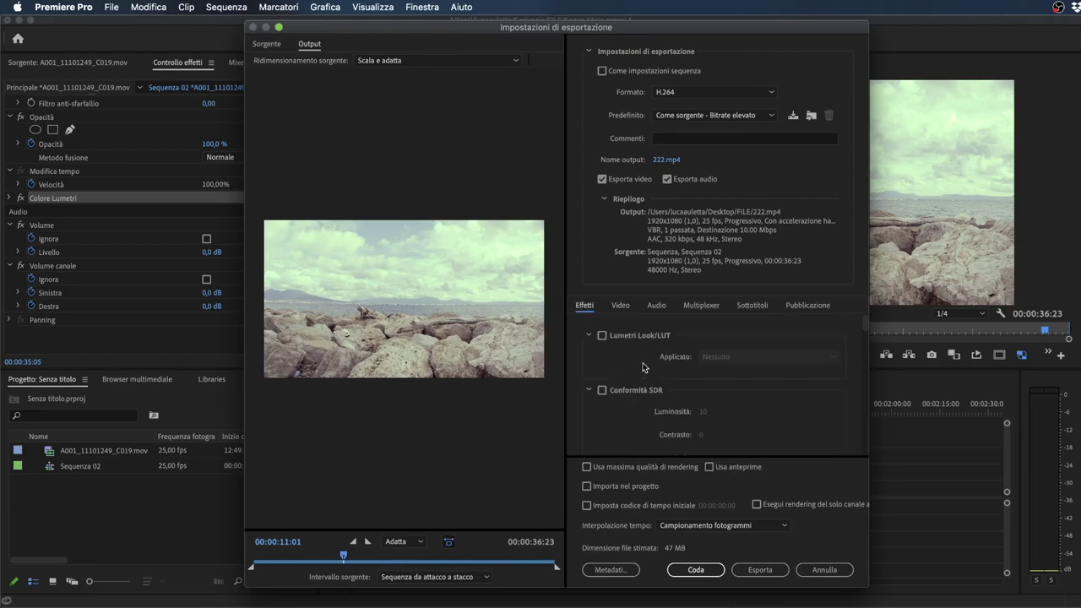
pyautogui.scroll(-2, 640, 368)
pyautogui.scroll(-2, 636, 372)
pyautogui.scroll(-2, 633, 375)
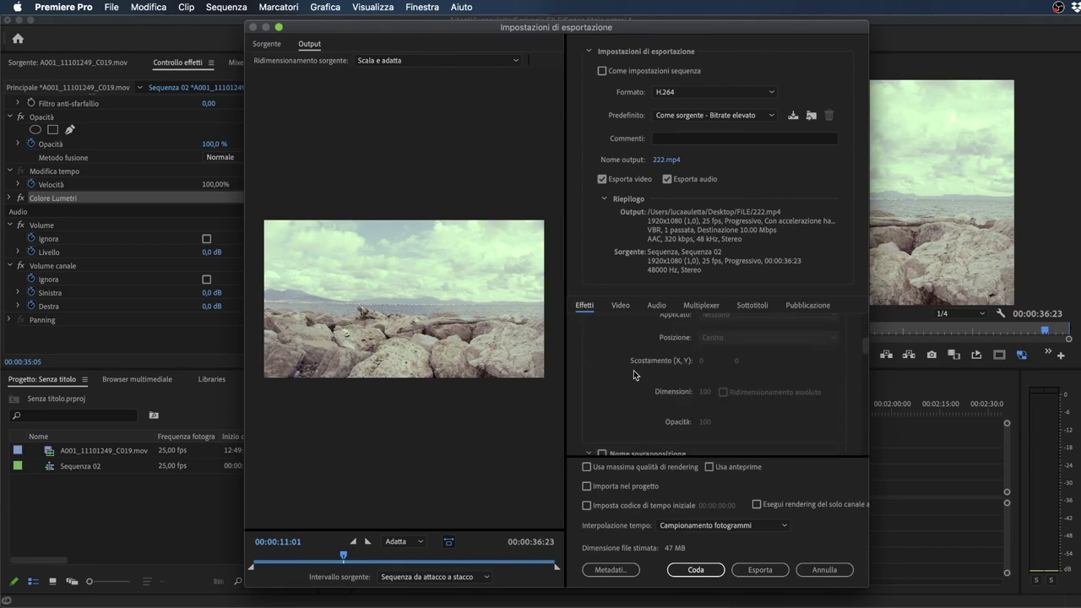
pyautogui.scroll(2, 633, 372)
pyautogui.scroll(2, 634, 371)
pyautogui.scroll(2, 634, 372)
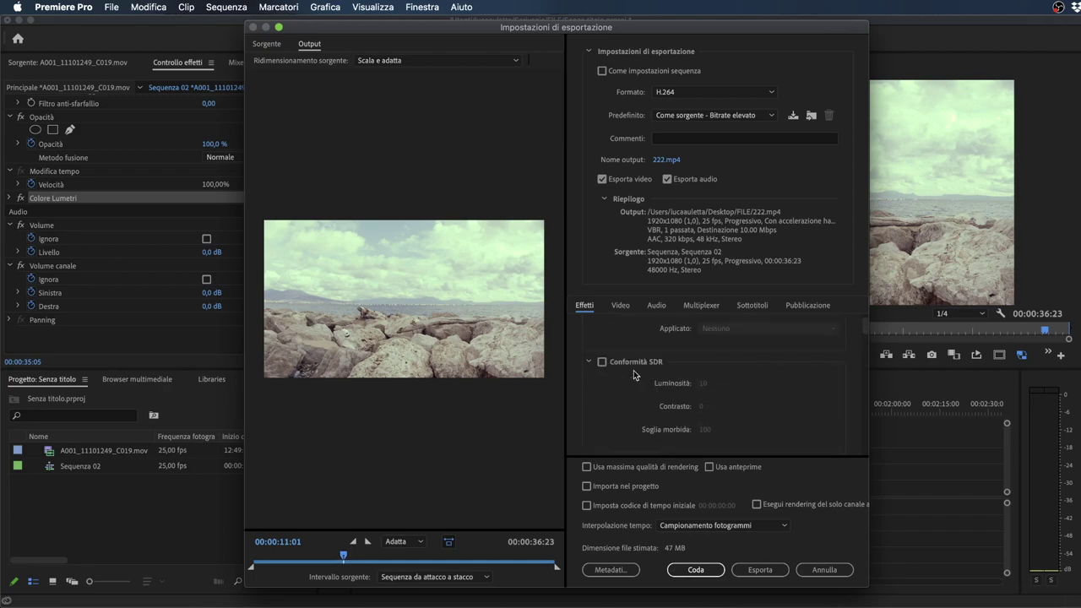
pyautogui.scroll(2, 633, 371)
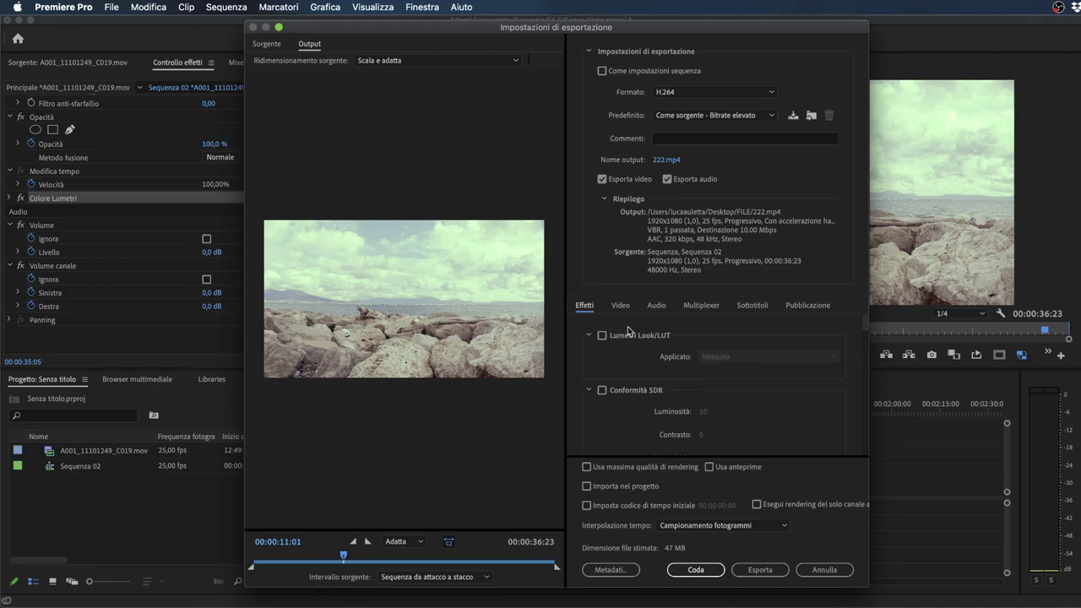
pyautogui.scroll(-5, 646, 372)
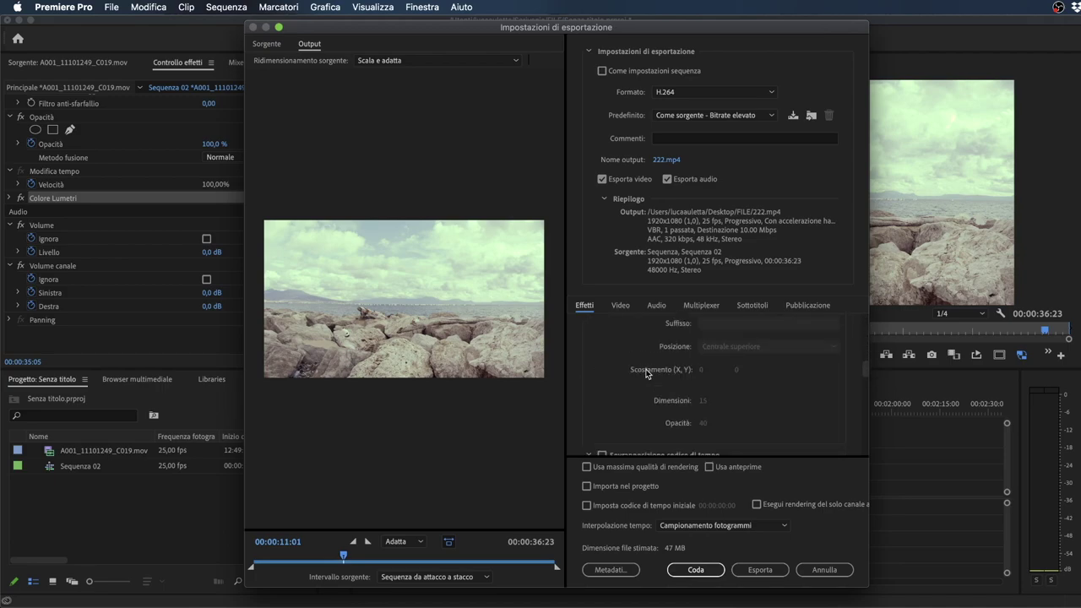
pyautogui.scroll(-3, 646, 373)
pyautogui.scroll(-2, 646, 372)
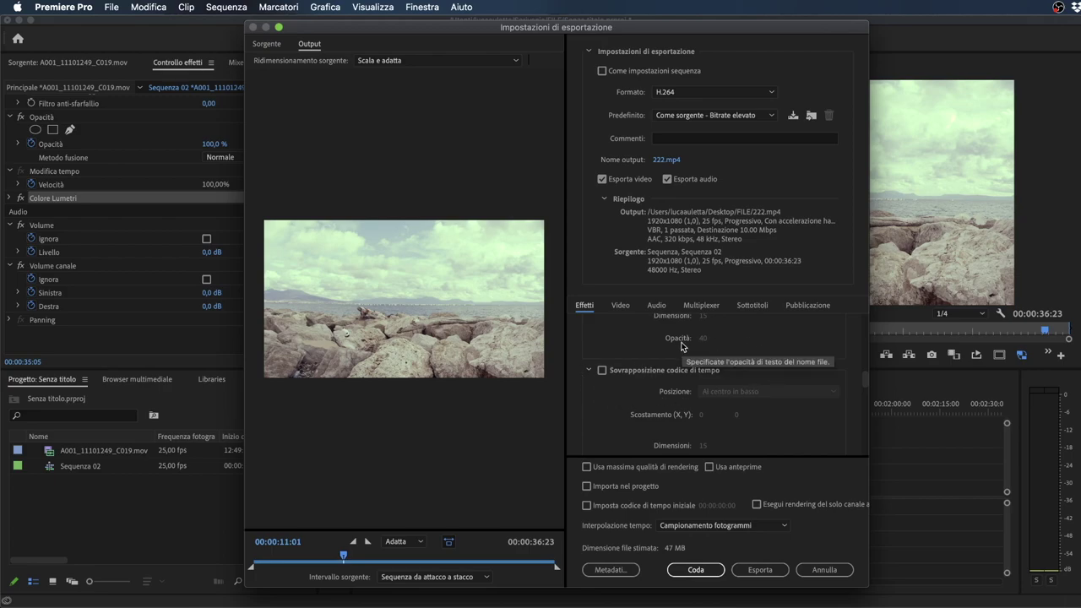
pyautogui.scroll(-2, 680, 347)
pyautogui.scroll(-4, 678, 348)
pyautogui.scroll(-3, 676, 347)
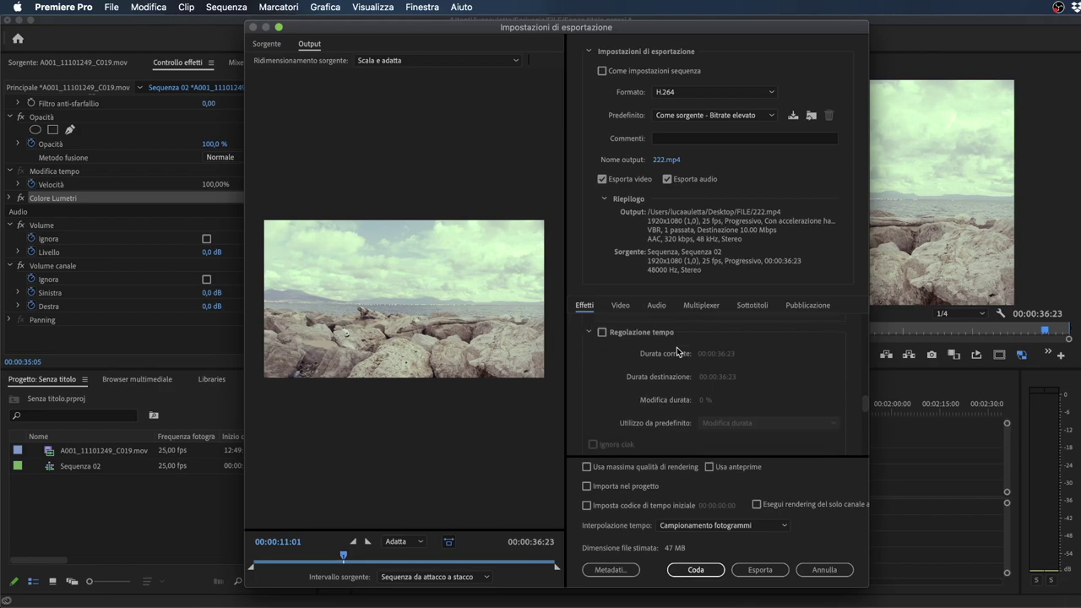
pyautogui.scroll(-1, 677, 347)
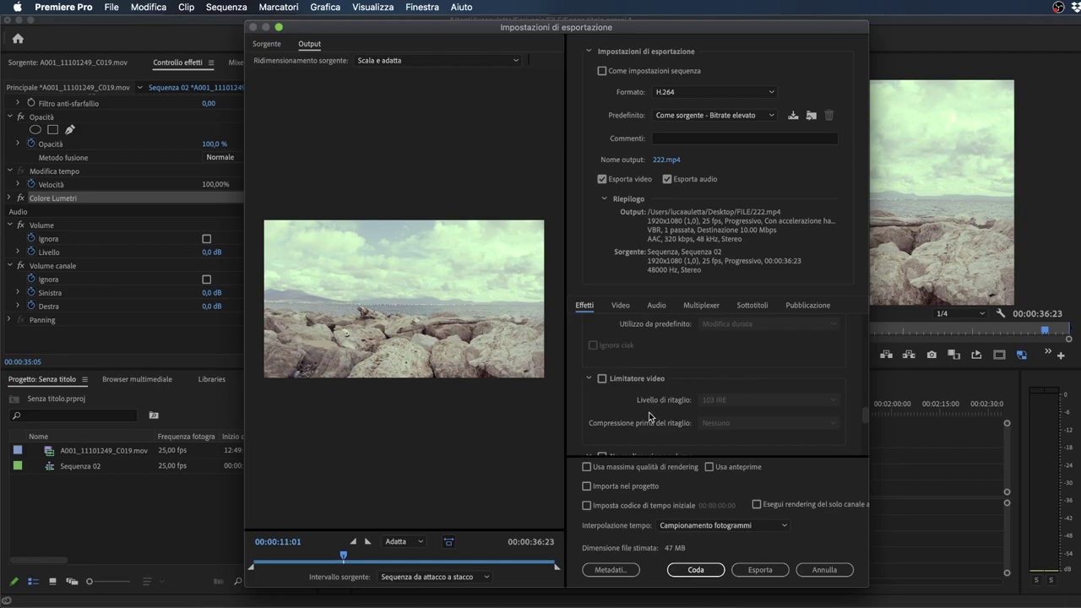
pyautogui.scroll(-2, 650, 412)
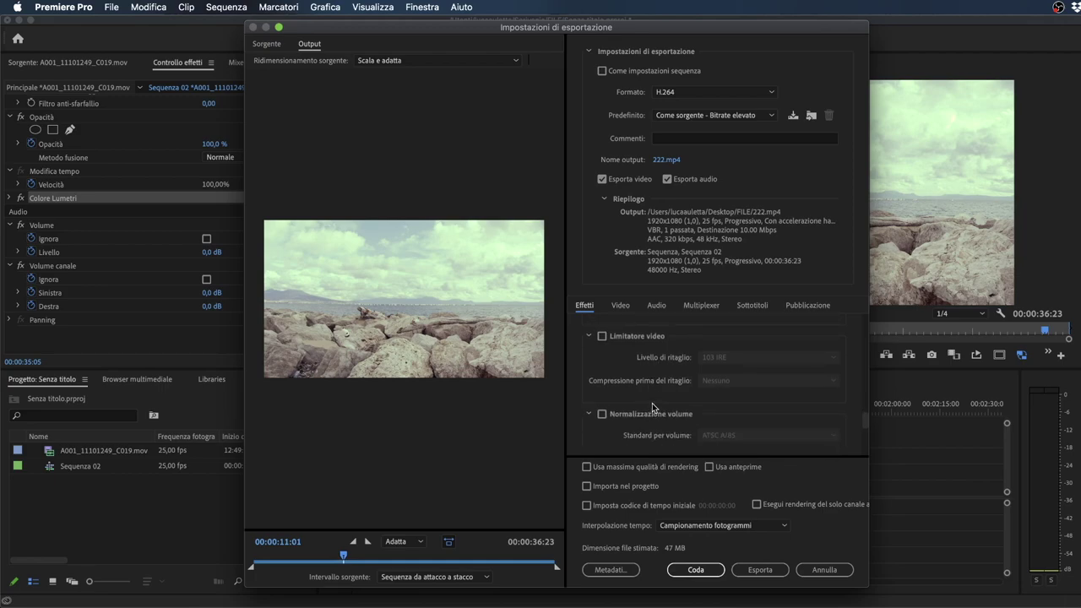
pyautogui.scroll(-1, 646, 405)
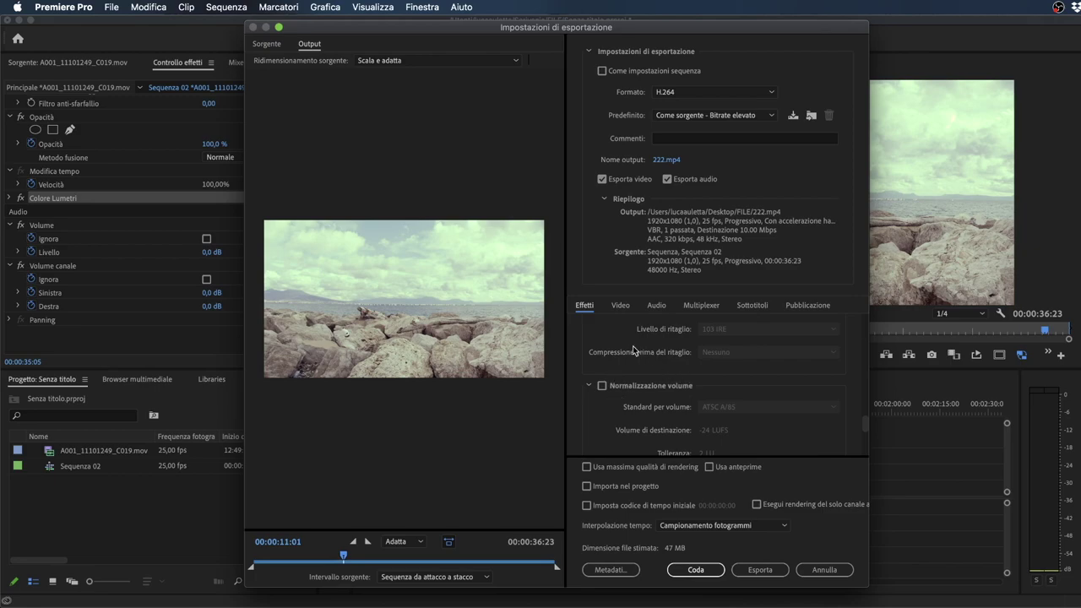
pyautogui.scroll(-4, 686, 380)
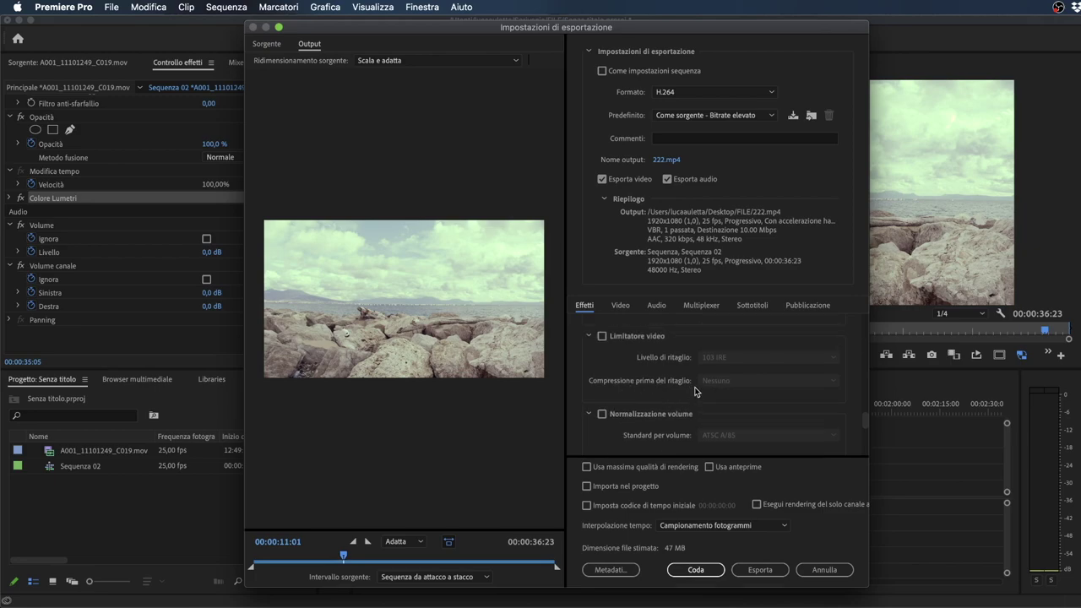
# In the Video settings, stop matching source size and set the frame to 1848×1040
pyautogui.click(623, 306)
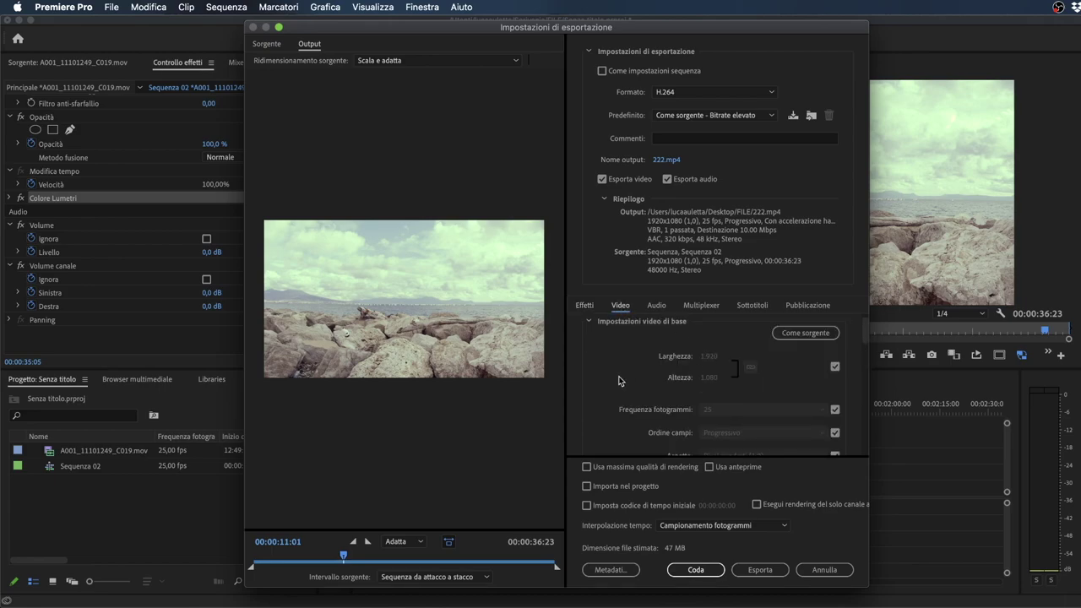
pyautogui.scroll(1, 711, 399)
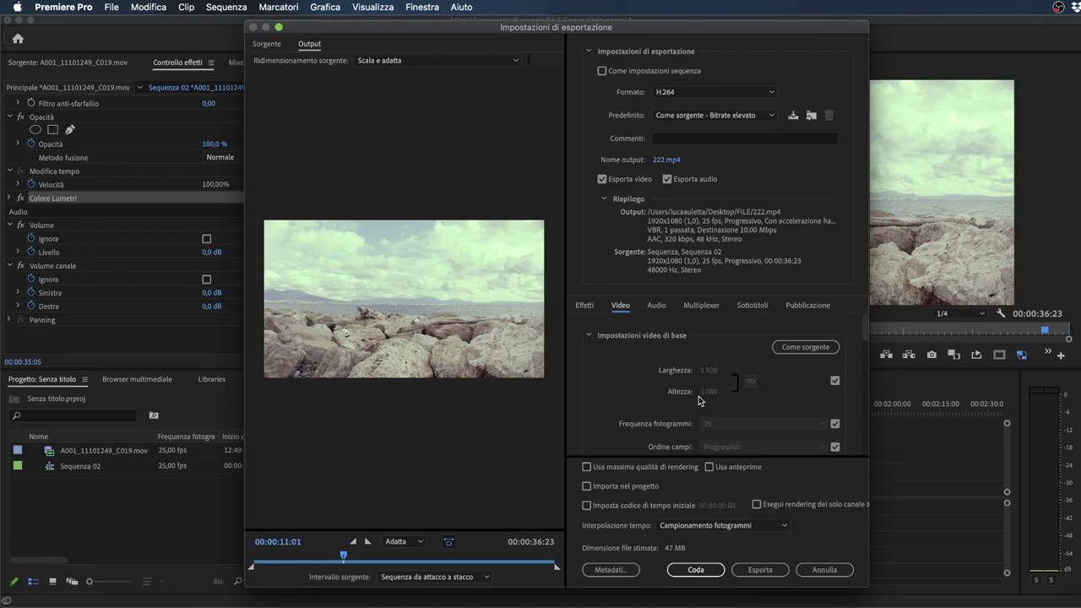
pyautogui.click(734, 116)
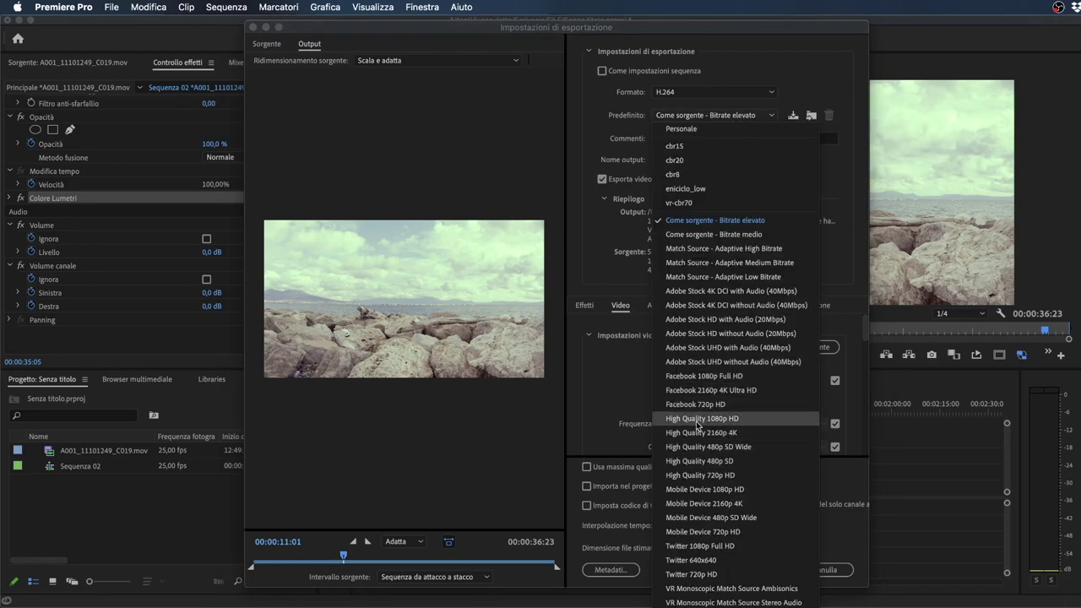
pyautogui.click(607, 396)
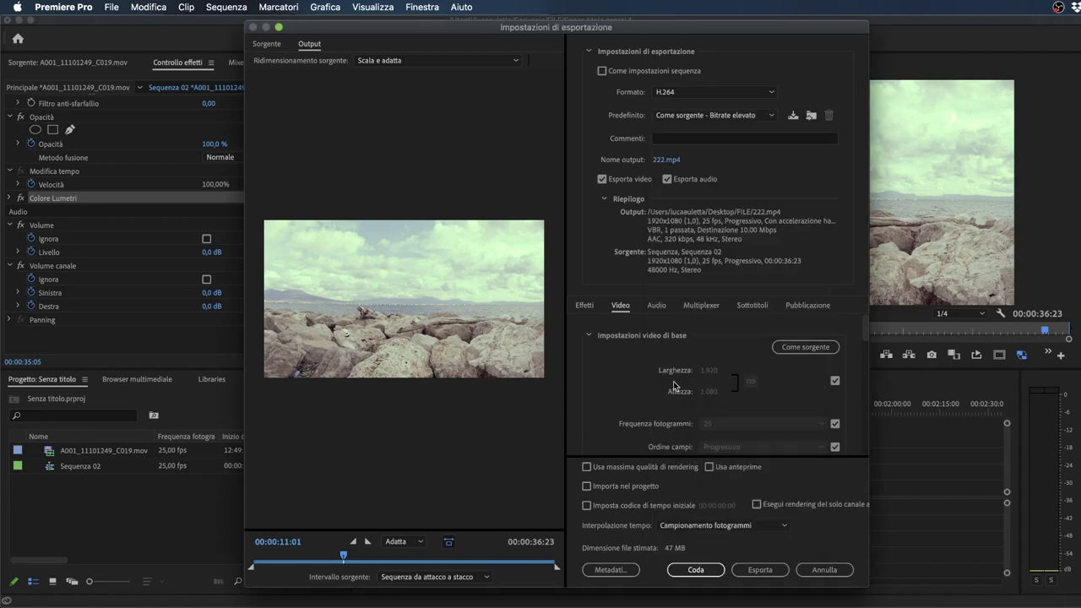
pyautogui.scroll(-1, 714, 376)
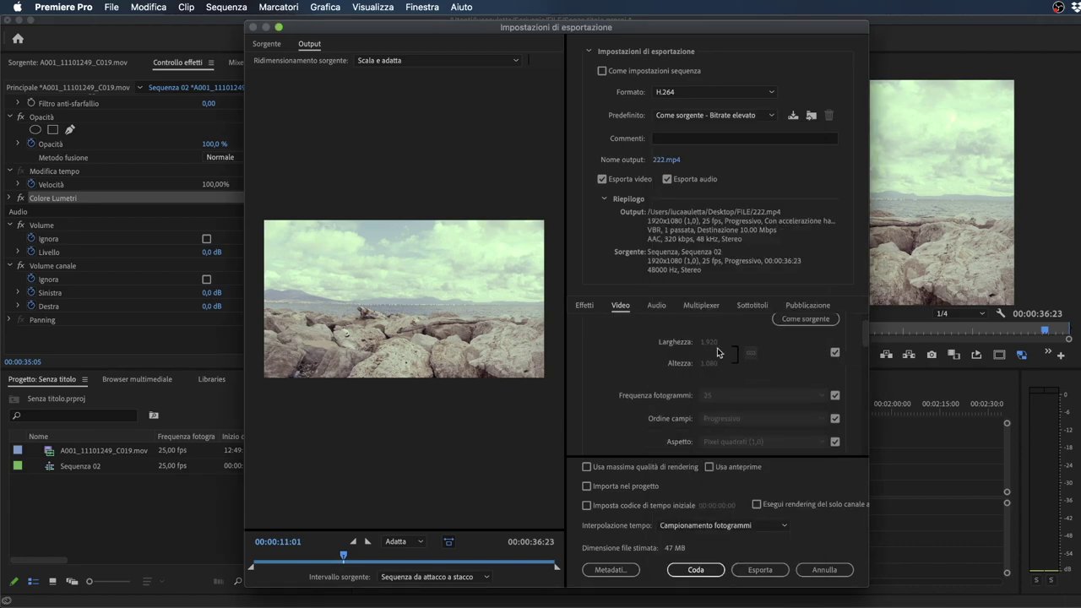
pyautogui.click(835, 353)
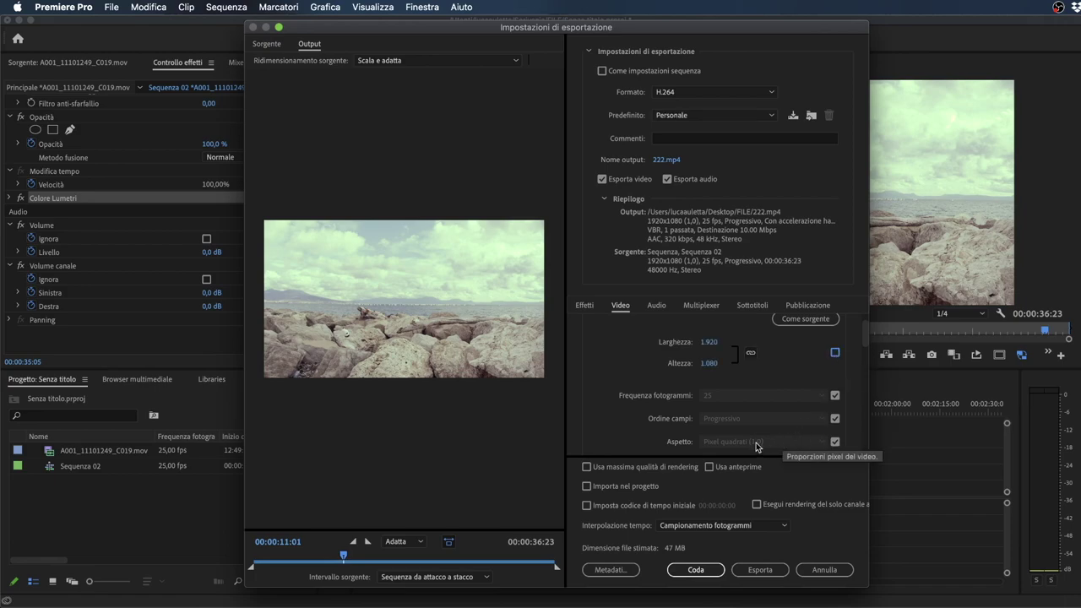
pyautogui.moveTo(709, 342); pyautogui.dragTo(663, 347)
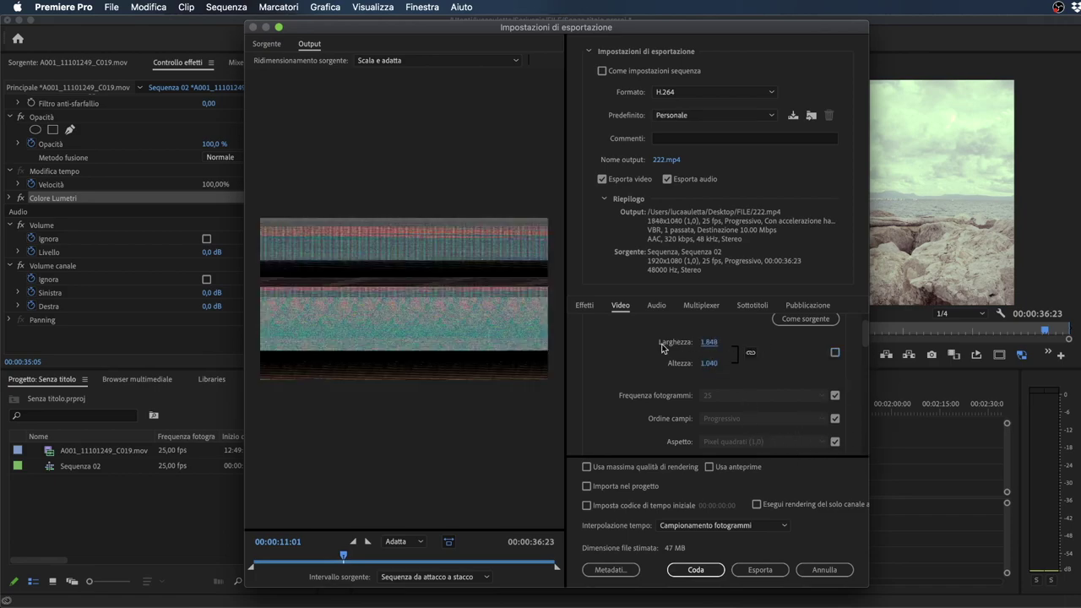
# Set frame rate to 25 fps and field order to Progressivo, and enable Render at Maximum Depth
pyautogui.click(835, 395)
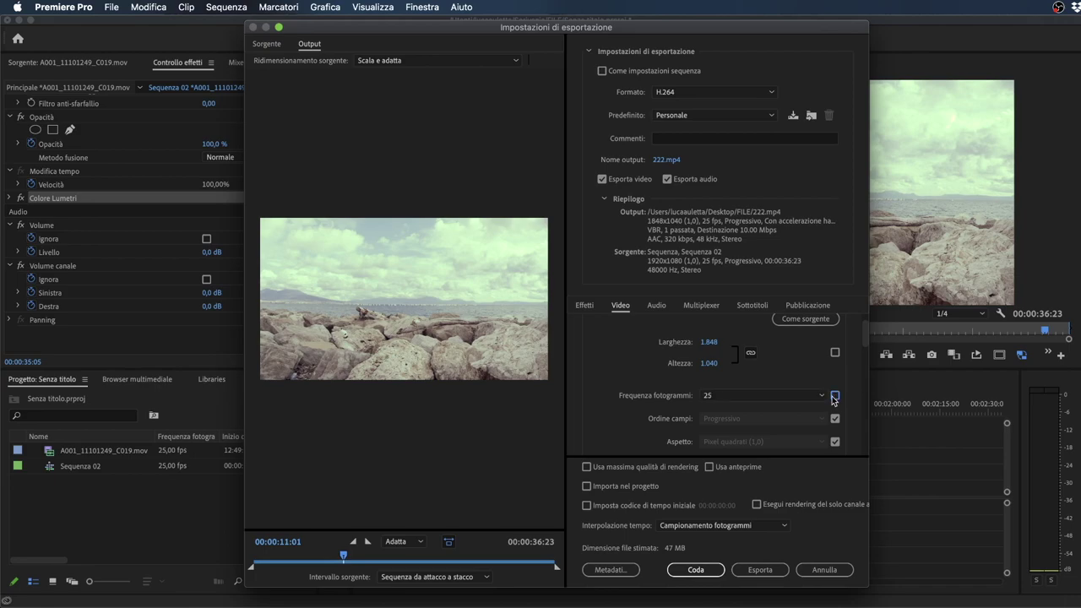
pyautogui.click(772, 397)
pyautogui.click(614, 379)
pyautogui.click(834, 418)
pyautogui.click(783, 423)
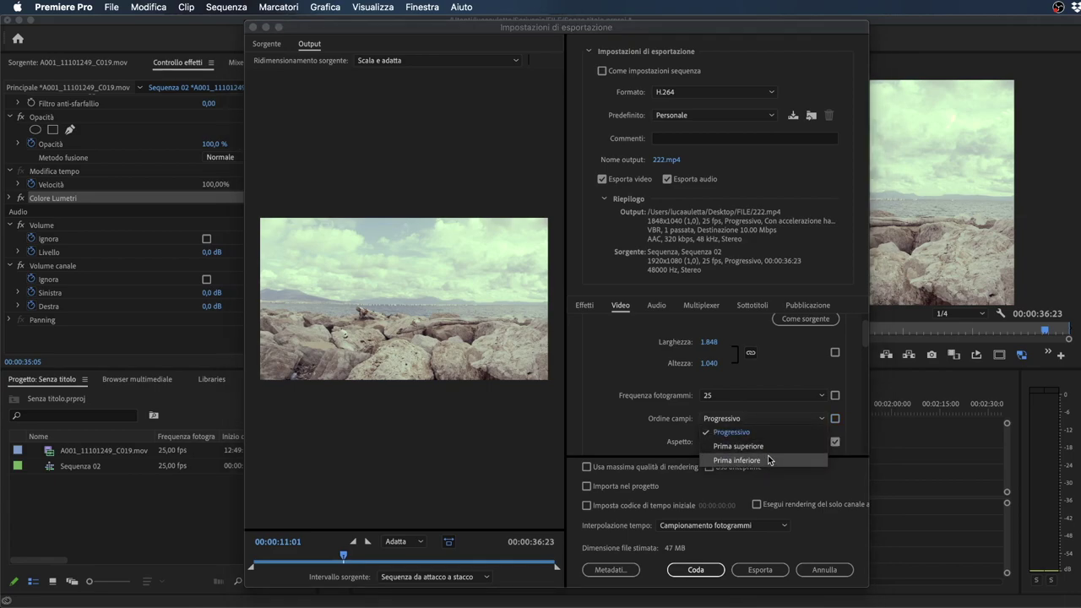
pyautogui.click(647, 426)
pyautogui.scroll(-2, 731, 430)
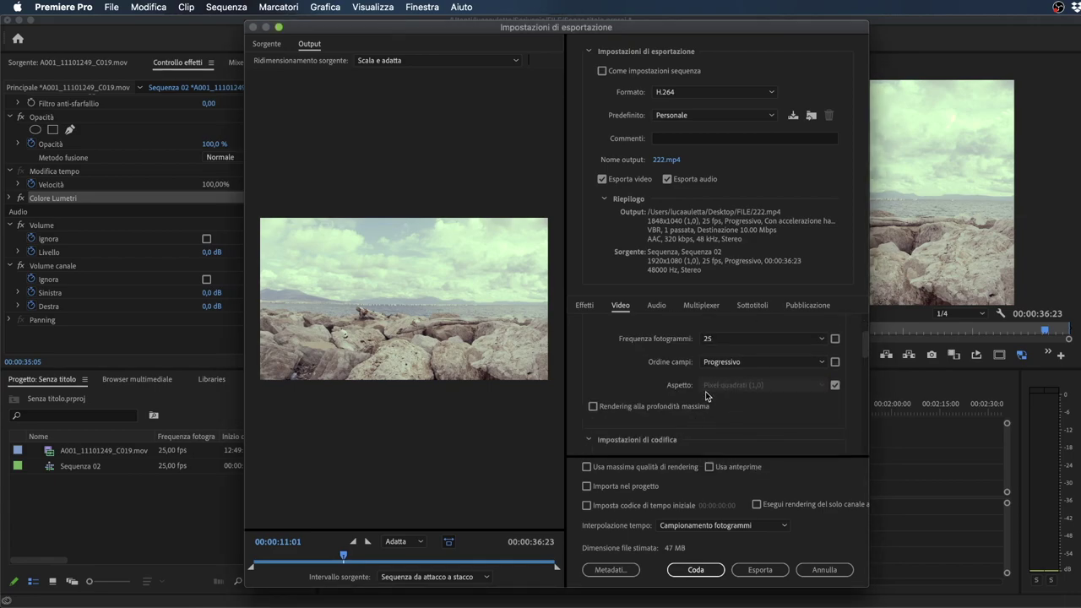
pyautogui.click(654, 406)
# Keep hardware-accelerated encoding performance and review the remaining video settings
pyautogui.scroll(-1, 639, 397)
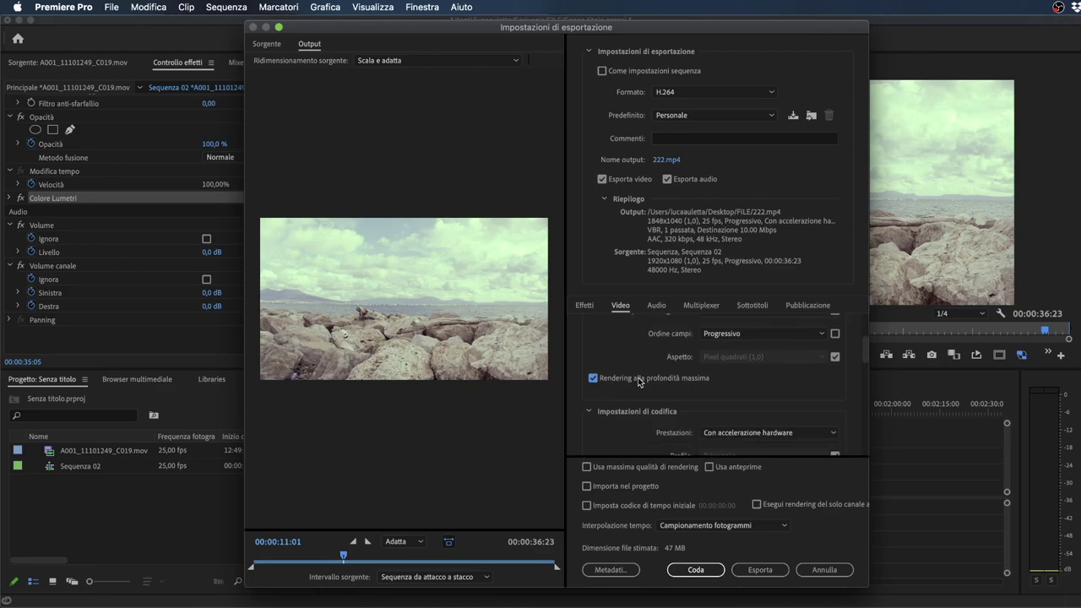
pyautogui.scroll(-1, 667, 398)
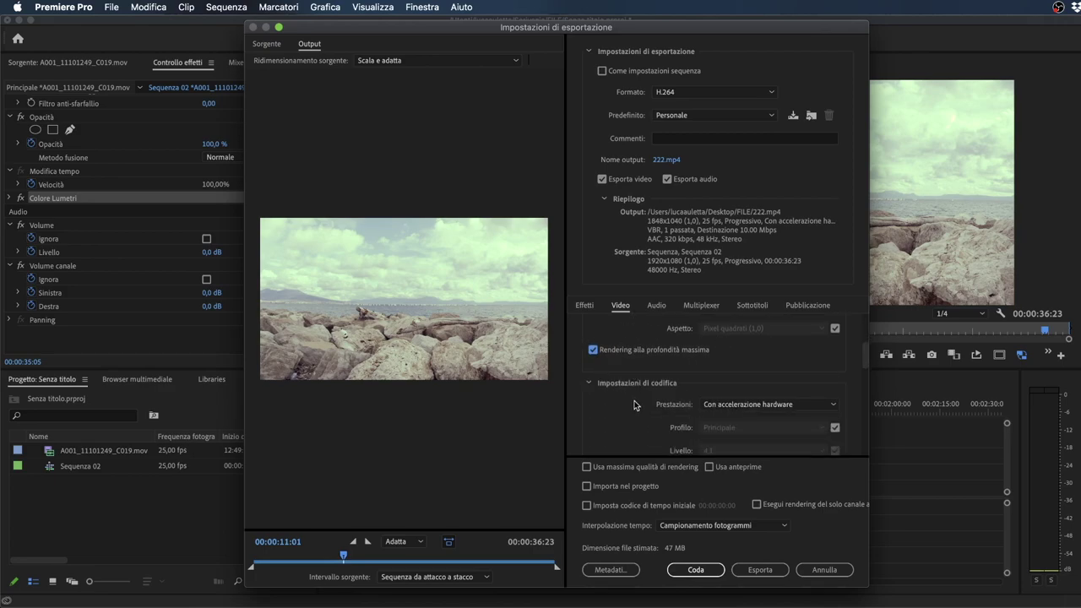
pyautogui.scroll(-2, 634, 405)
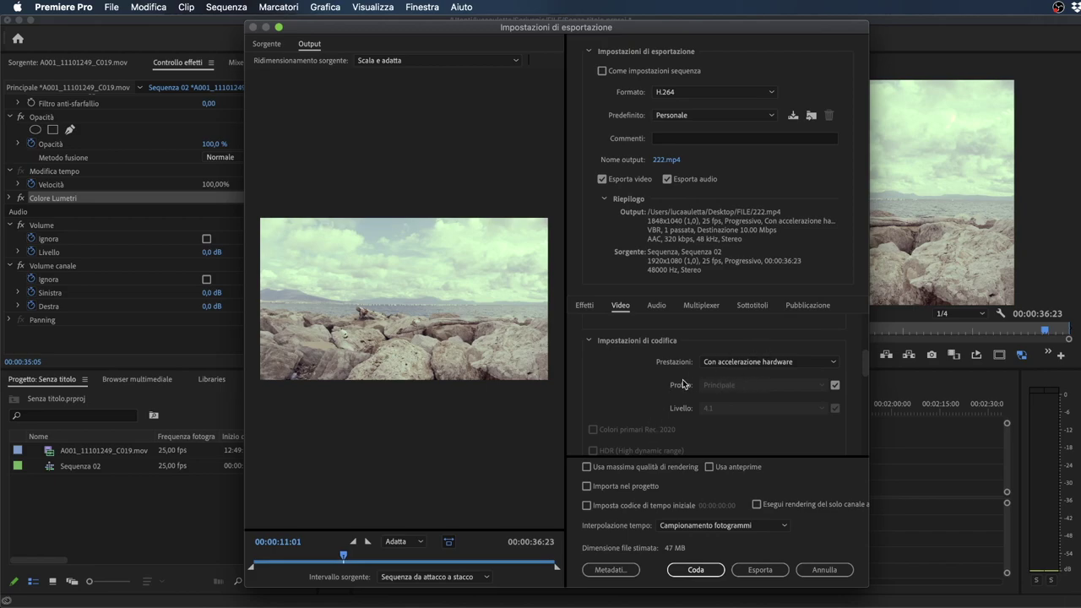
pyautogui.scroll(-5, 634, 399)
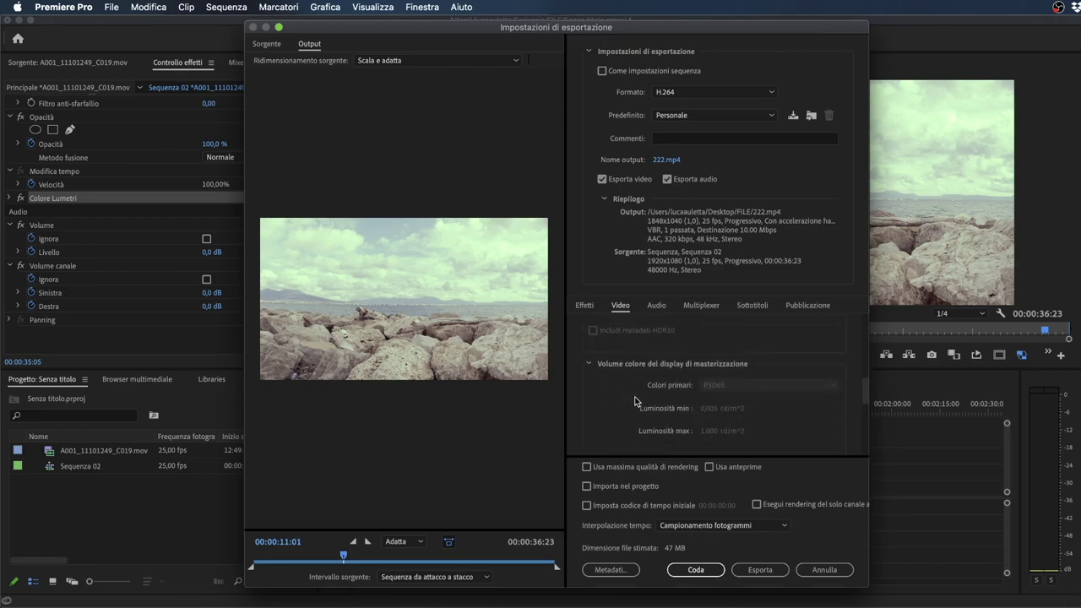
pyautogui.scroll(3, 634, 401)
pyautogui.click(743, 363)
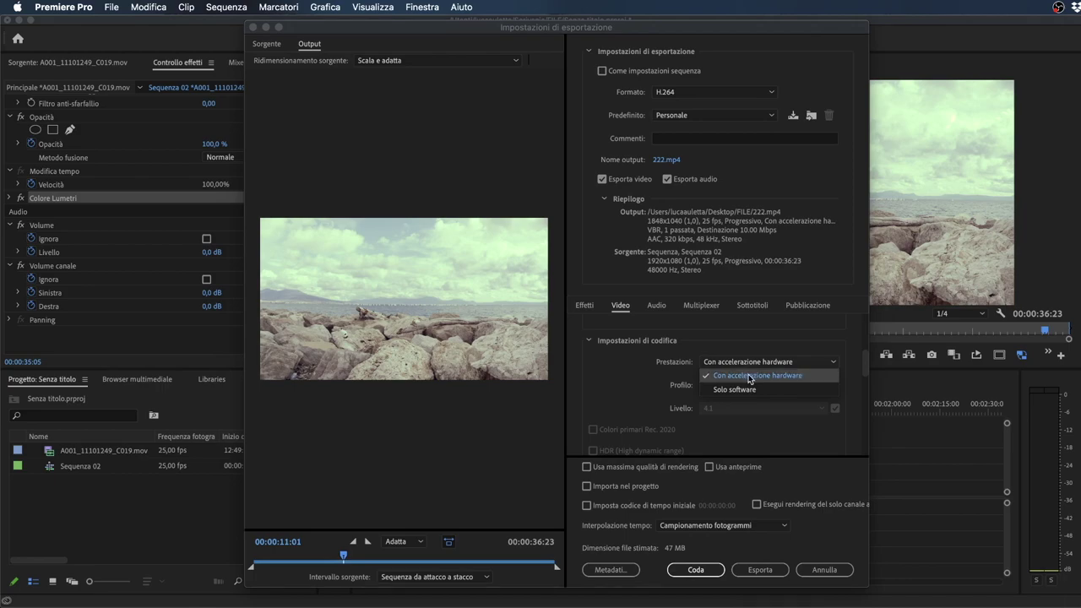
pyautogui.click(599, 386)
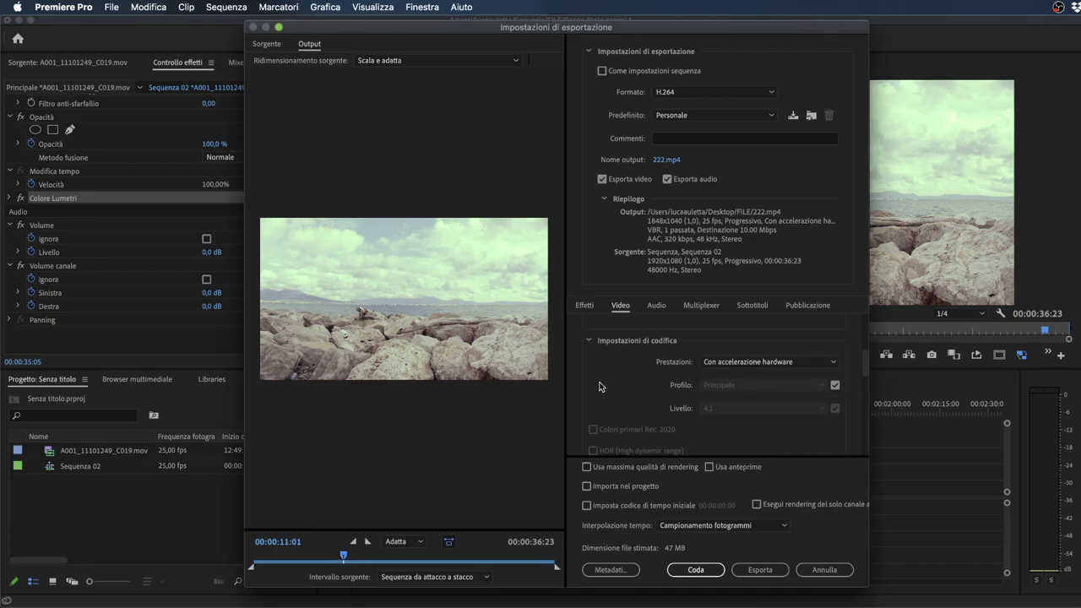
pyautogui.scroll(-2, 598, 386)
pyautogui.scroll(-2, 600, 386)
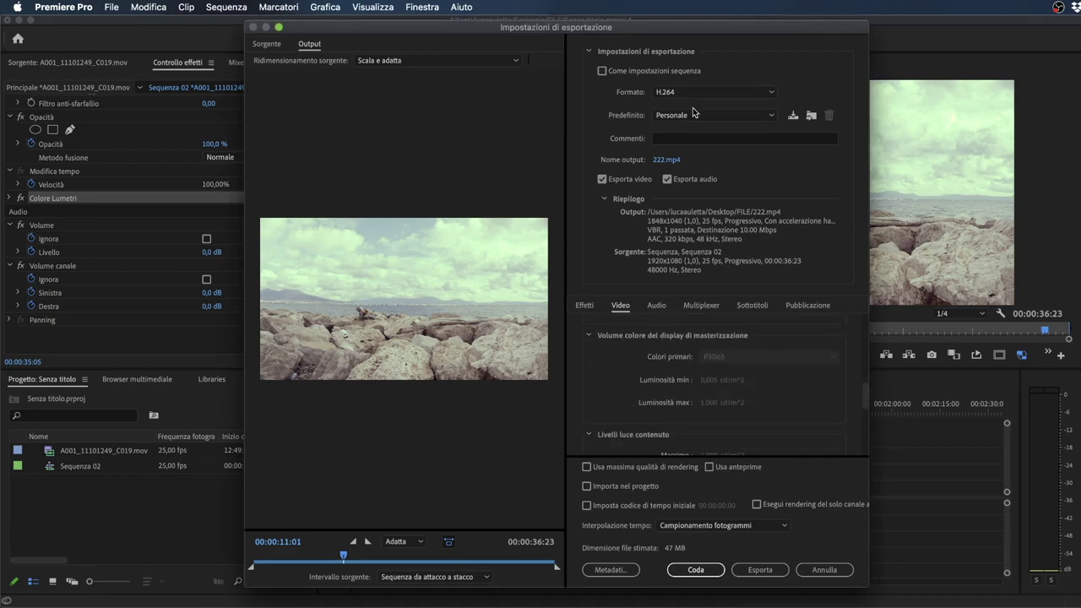
pyautogui.scroll(-2, 656, 435)
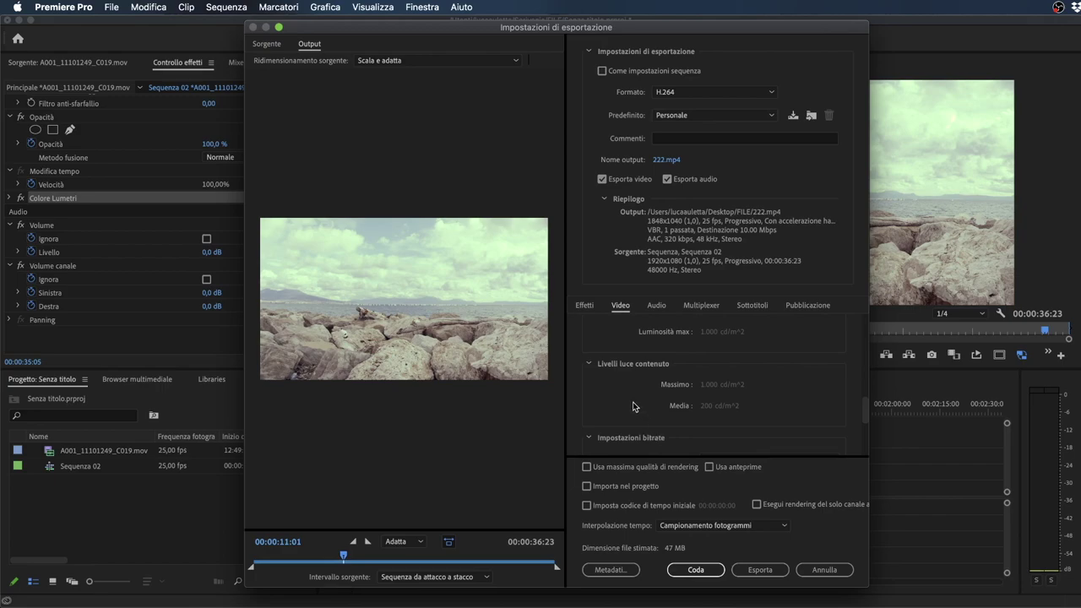
pyautogui.scroll(-2, 632, 408)
pyautogui.scroll(-2, 625, 415)
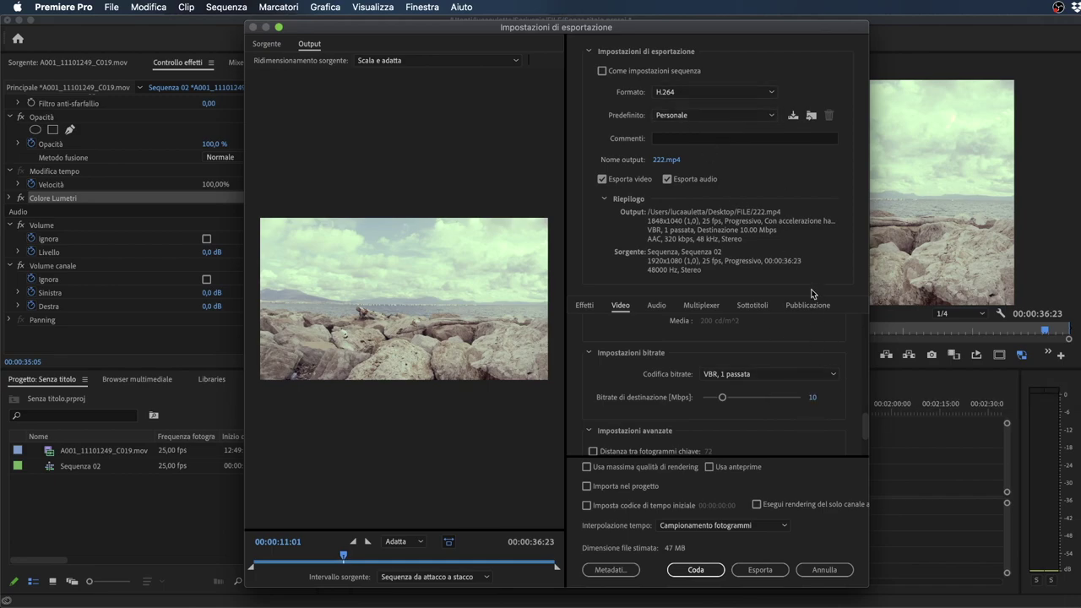
# Keep VBR 1 passata encoding and raise the target bitrate to 20,26 Mbps (about 94 MB)
pyautogui.click(760, 373)
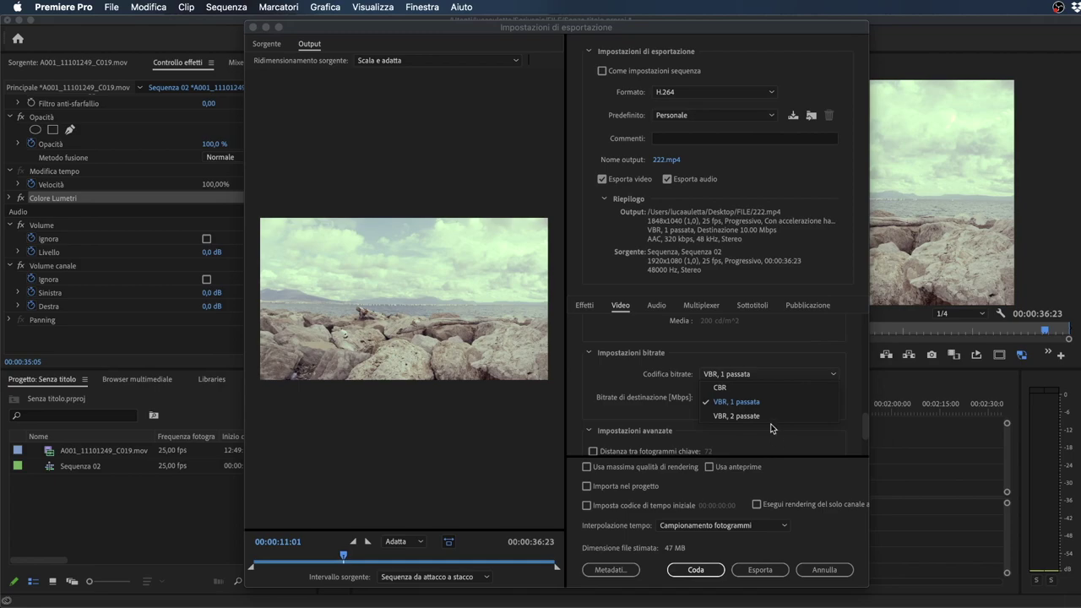
pyautogui.click(640, 419)
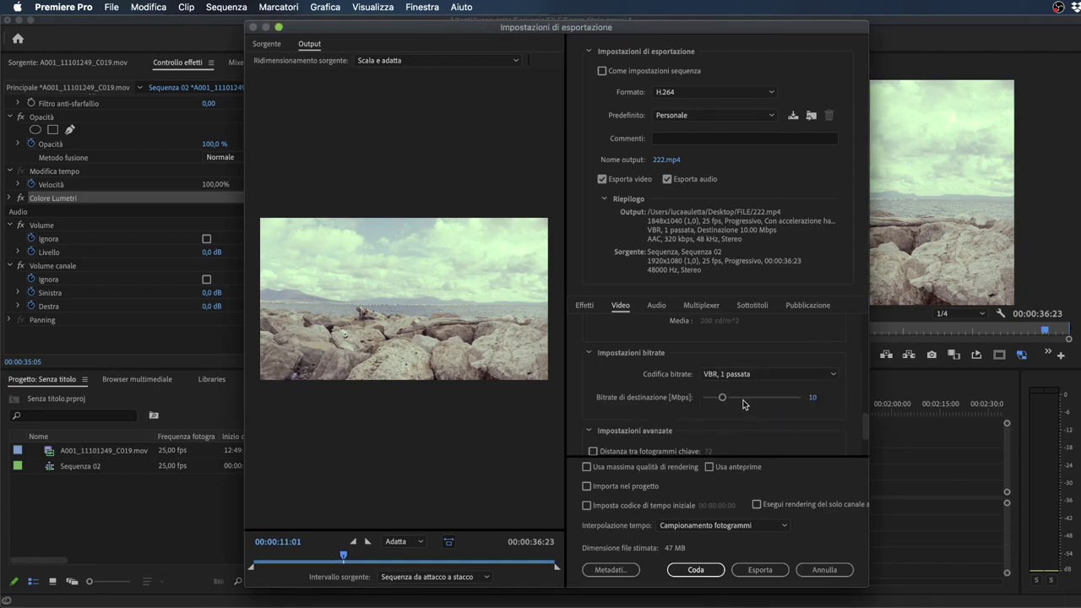
pyautogui.moveTo(743, 399); pyautogui.dragTo(745, 399)
pyautogui.scroll(-2, 634, 410)
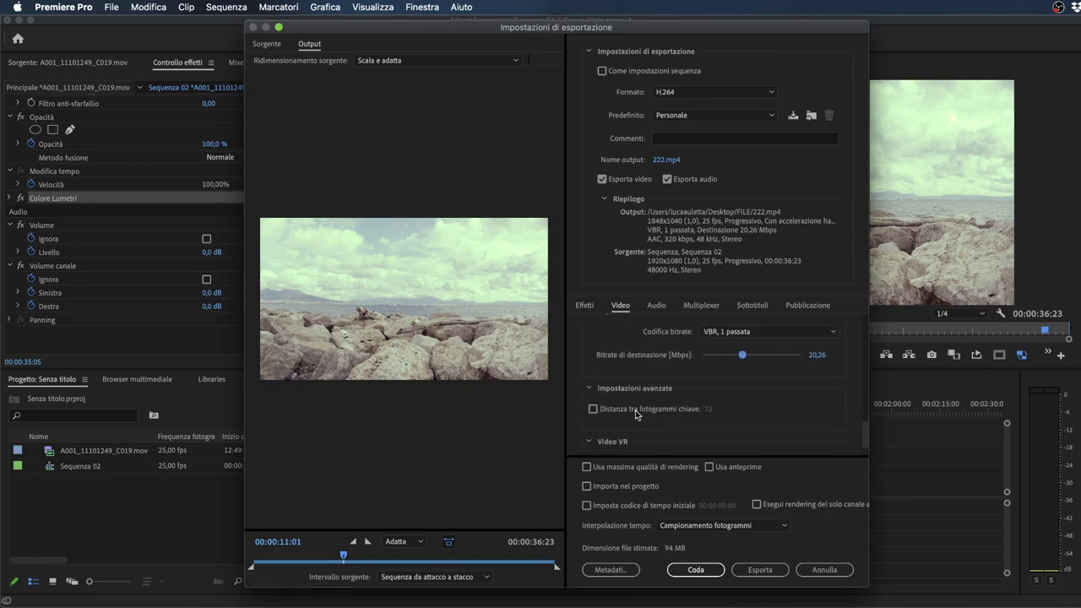
pyautogui.scroll(-2, 645, 405)
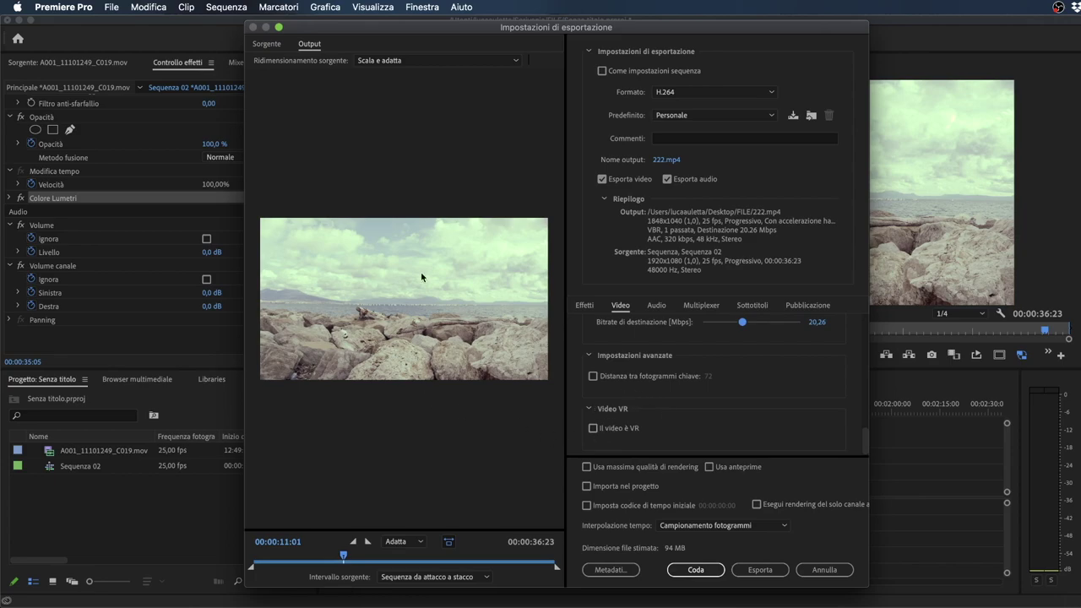
# Review the Audio export settings for 222.mp4
pyautogui.click(661, 306)
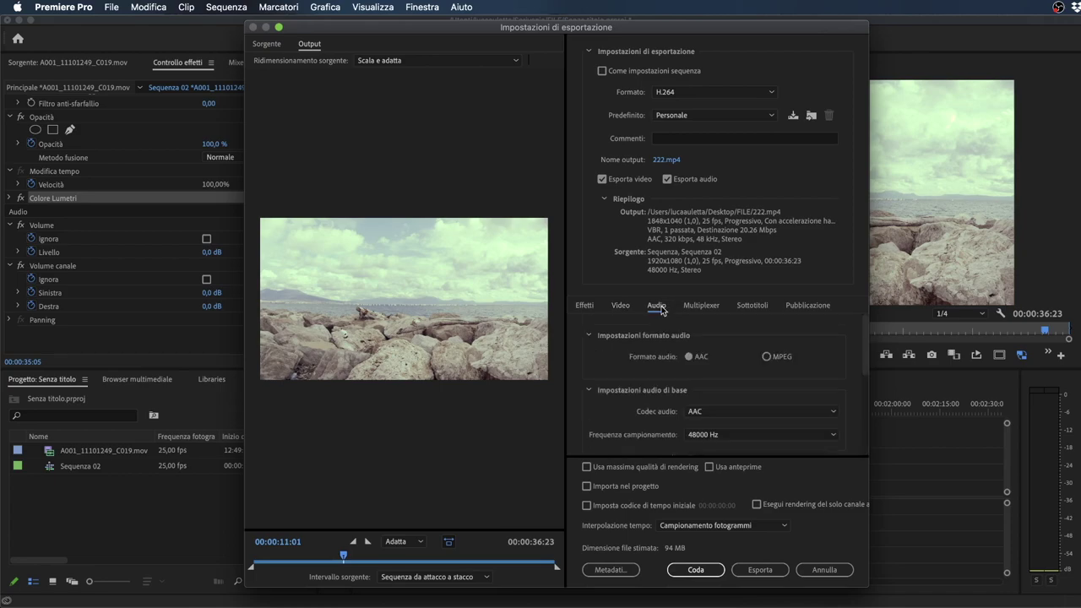
pyautogui.scroll(-2, 741, 369)
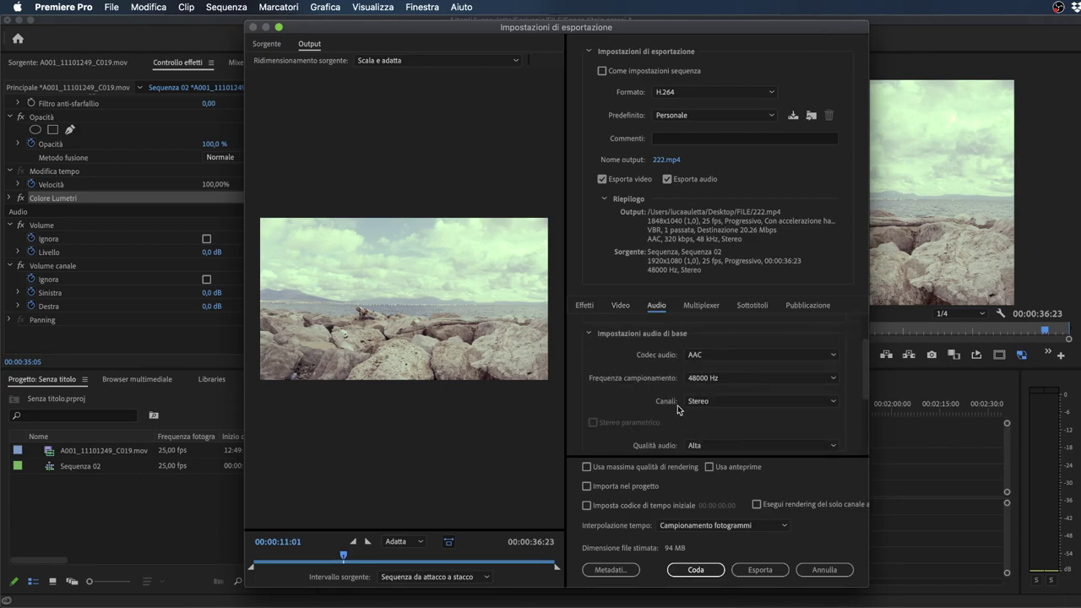
pyautogui.scroll(-2, 677, 405)
pyautogui.scroll(-2, 667, 430)
pyautogui.scroll(-1, 667, 450)
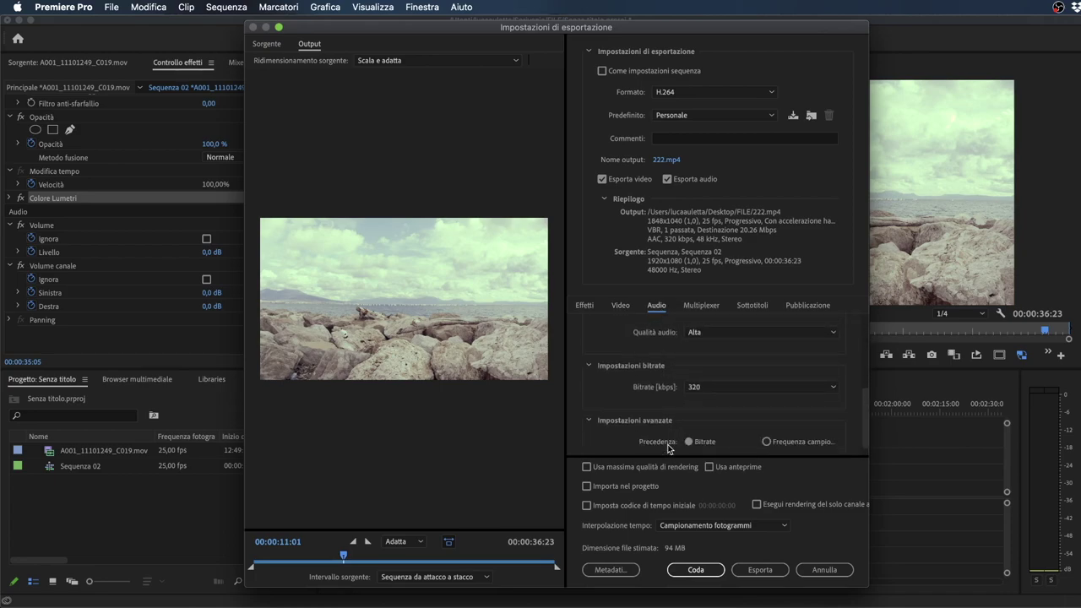
pyautogui.scroll(-1, 667, 449)
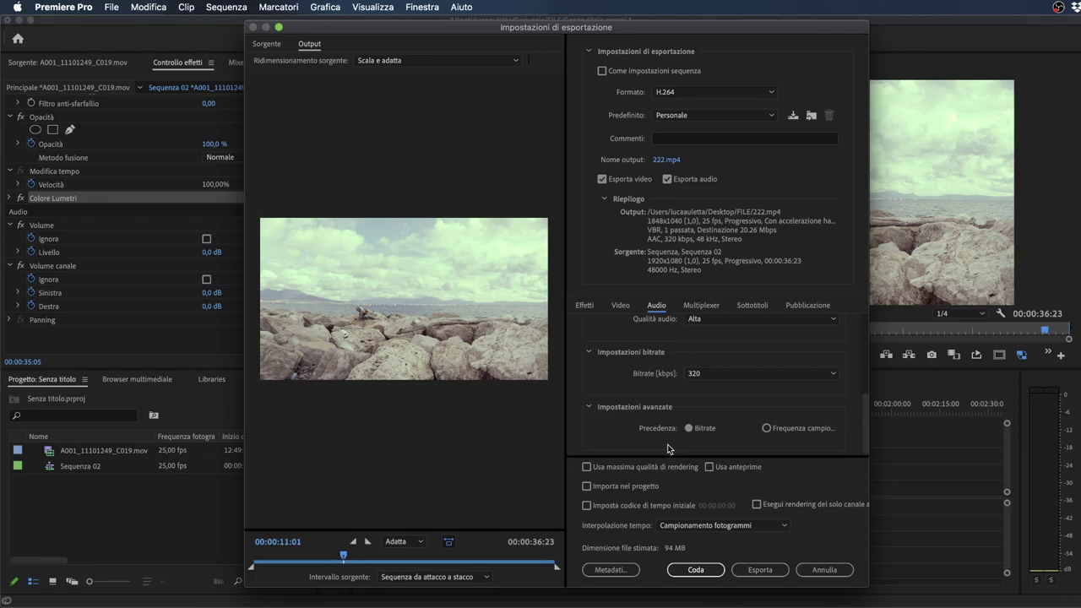
# Check the Multiplexer and Sottotitoli settings, then browse the Facebook and Vimeo publishing options
pyautogui.click(697, 306)
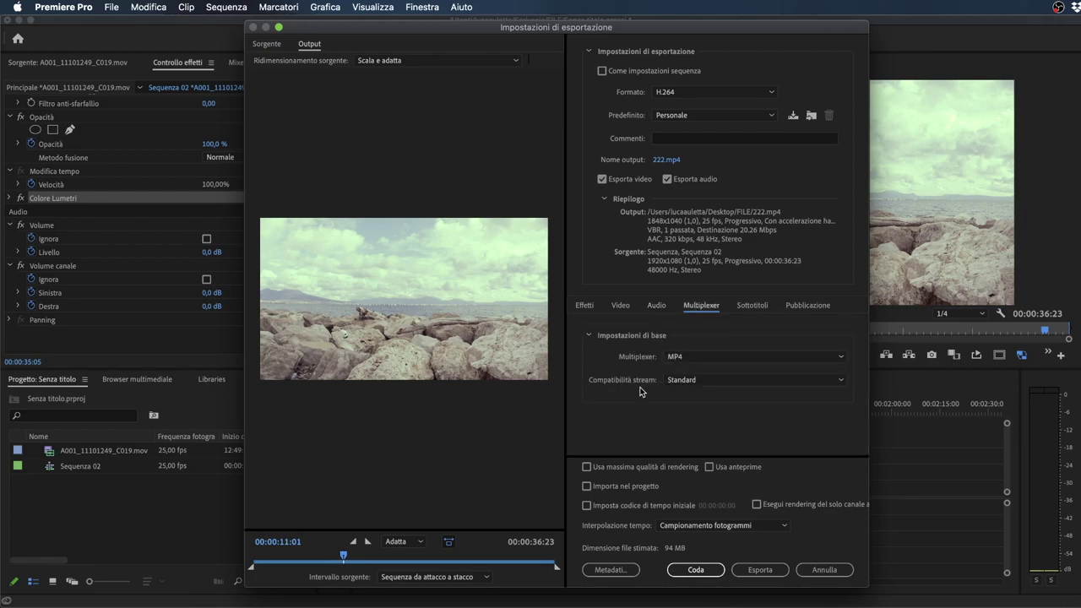
pyautogui.click(752, 305)
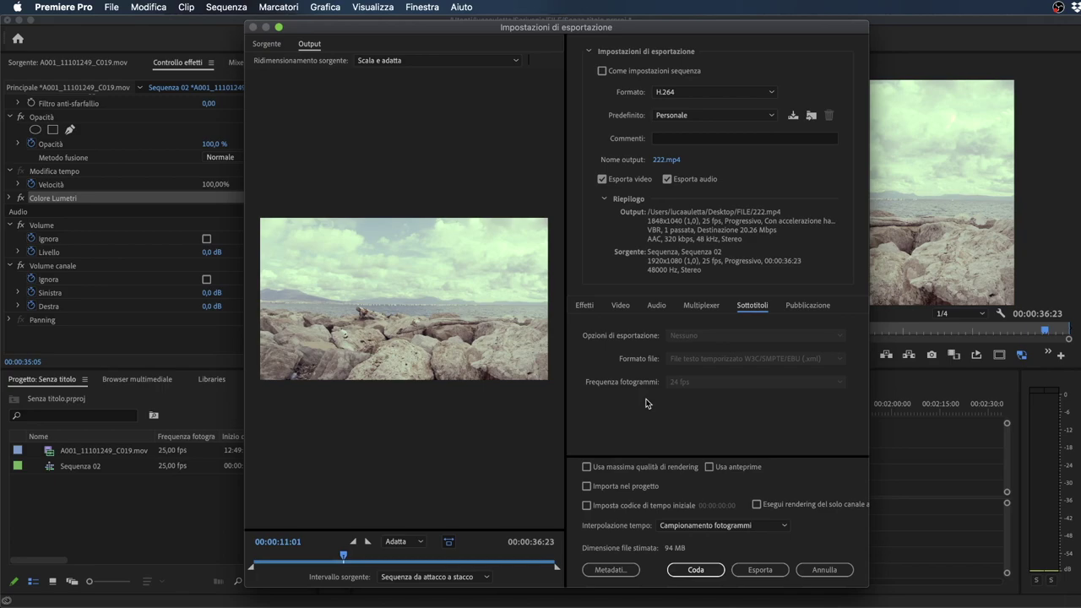
pyautogui.click(810, 308)
pyautogui.scroll(-3, 683, 369)
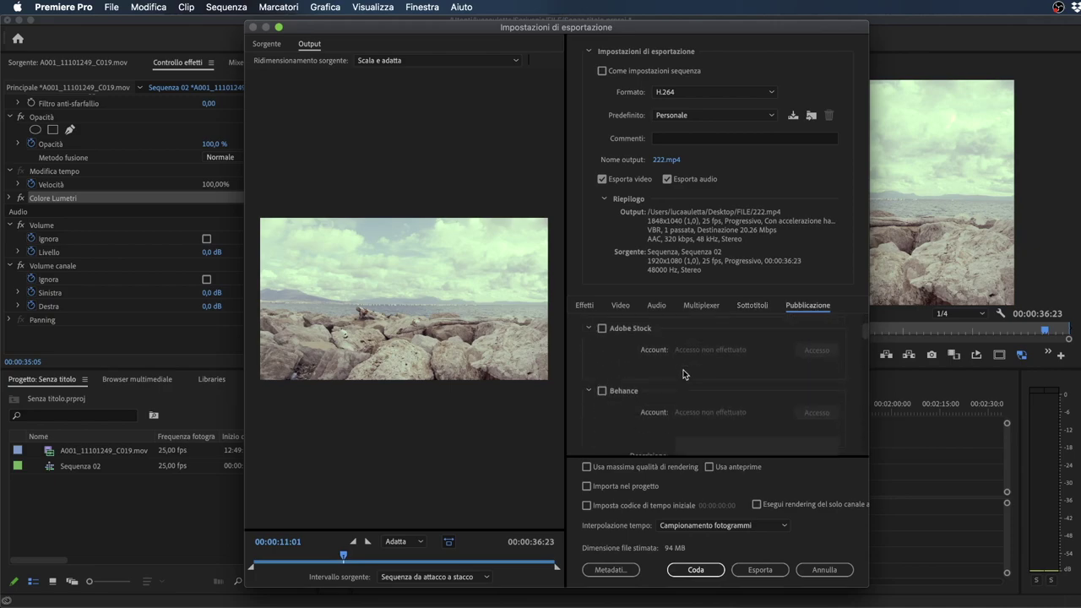
pyautogui.scroll(-1, 639, 408)
pyautogui.scroll(-1, 639, 404)
pyautogui.scroll(-2, 639, 405)
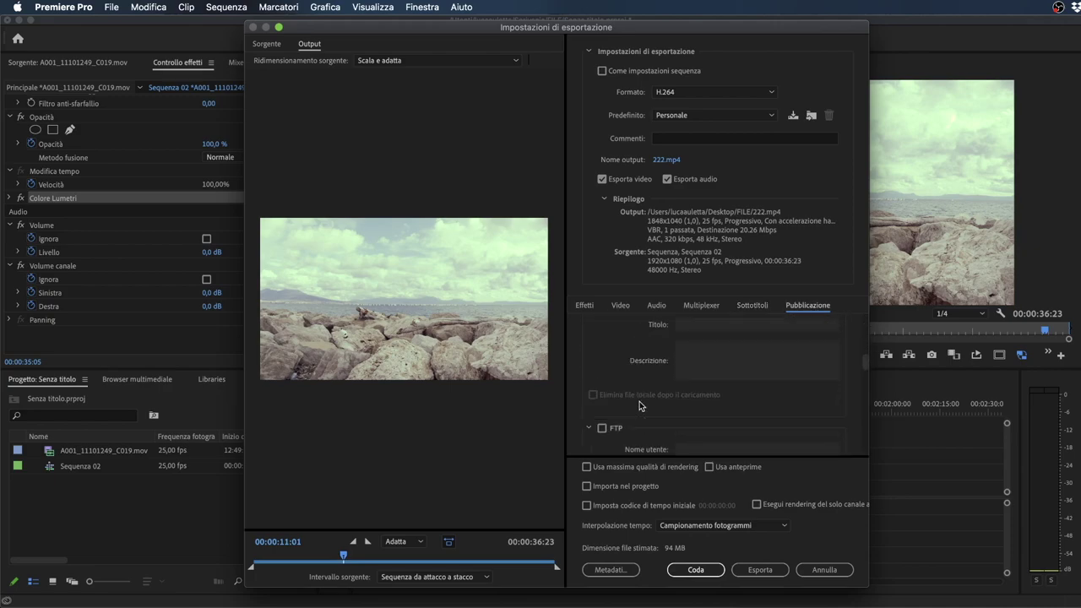
pyautogui.scroll(-1, 639, 404)
pyautogui.scroll(-2, 640, 401)
pyautogui.scroll(-2, 639, 401)
pyautogui.scroll(-2, 639, 401)
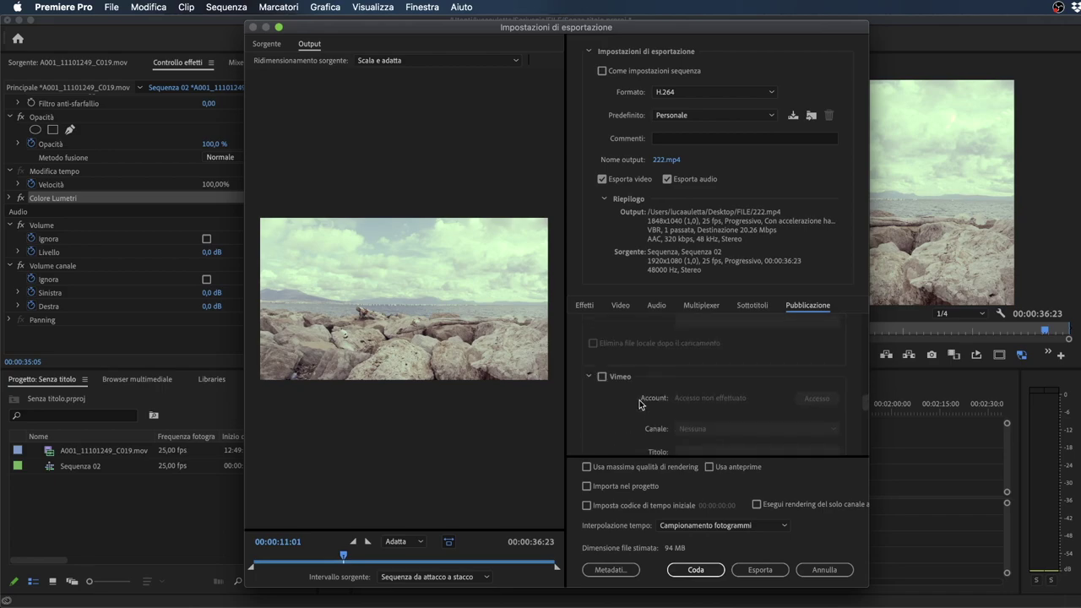
pyautogui.scroll(-2, 639, 404)
pyautogui.scroll(-1, 639, 404)
pyautogui.scroll(-1, 639, 403)
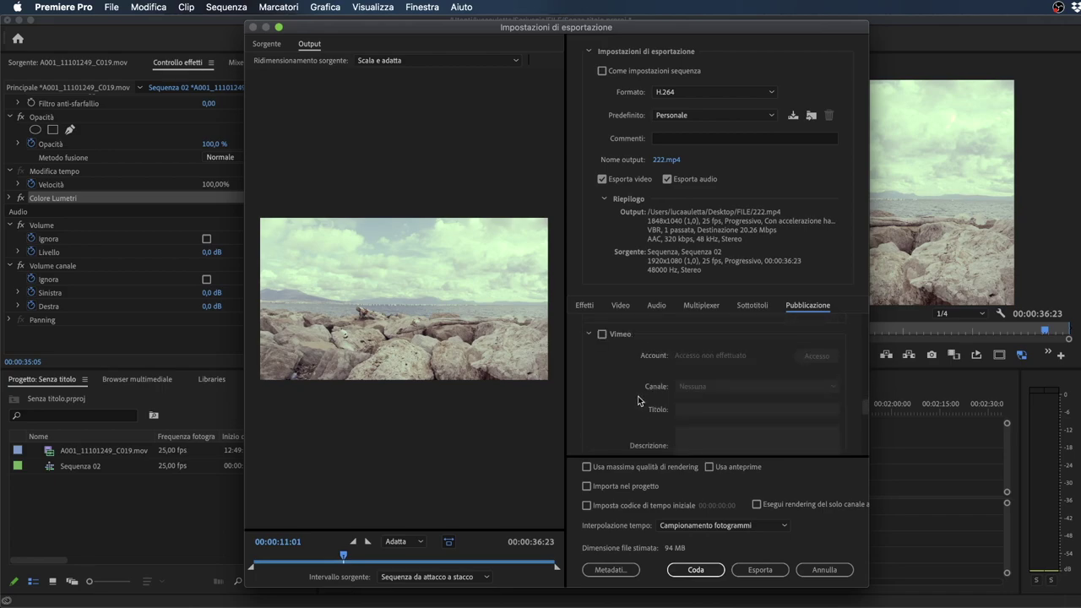
pyautogui.scroll(5, 639, 401)
pyautogui.scroll(-2, 639, 400)
pyautogui.scroll(-2, 639, 400)
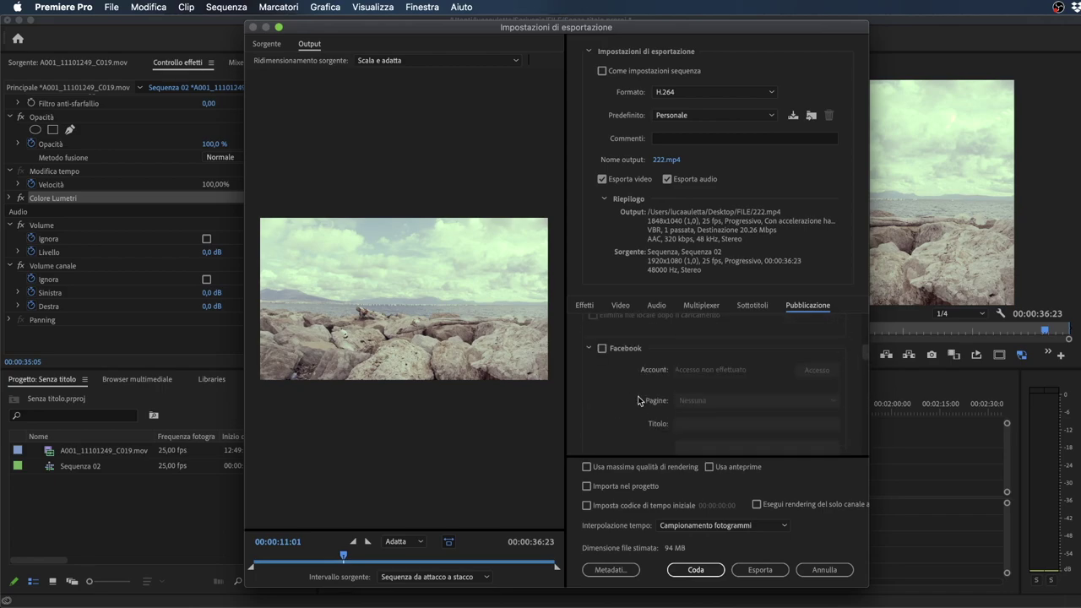
pyautogui.scroll(-2, 639, 400)
pyautogui.scroll(-1, 640, 400)
pyautogui.scroll(-2, 639, 401)
# Change Interpolazione tempo from Campionamento fotogrammi to Flusso ottico
pyautogui.scroll(-1, 639, 400)
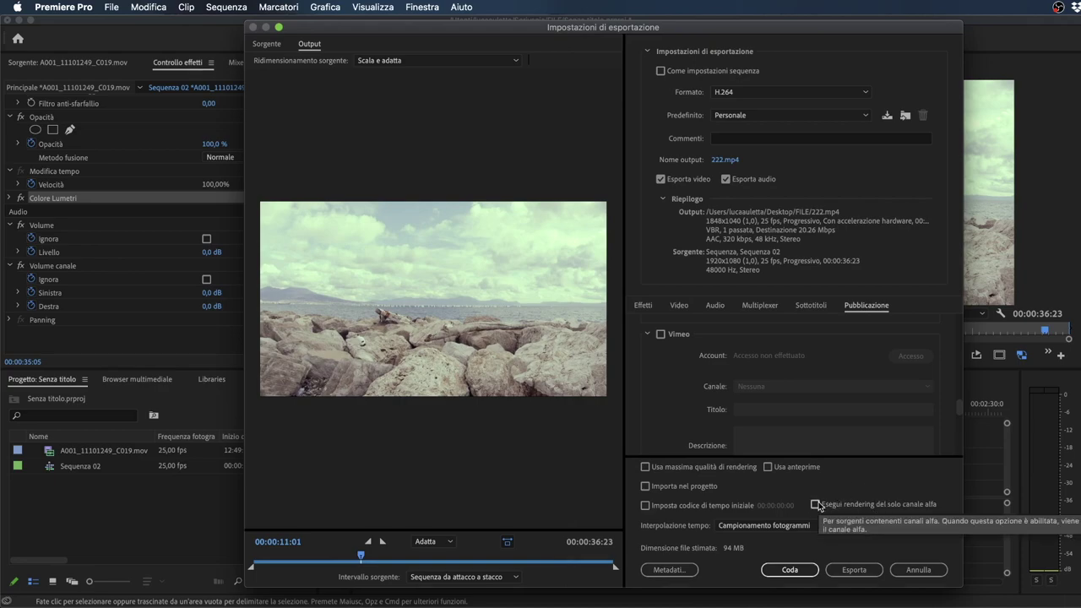
pyautogui.click(788, 524)
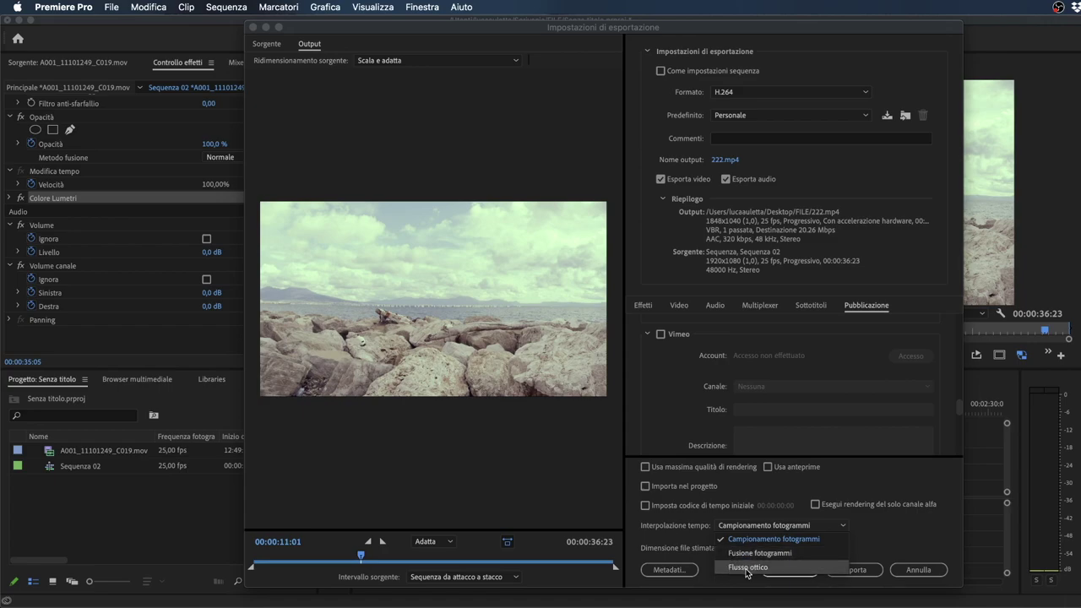
pyautogui.click(735, 567)
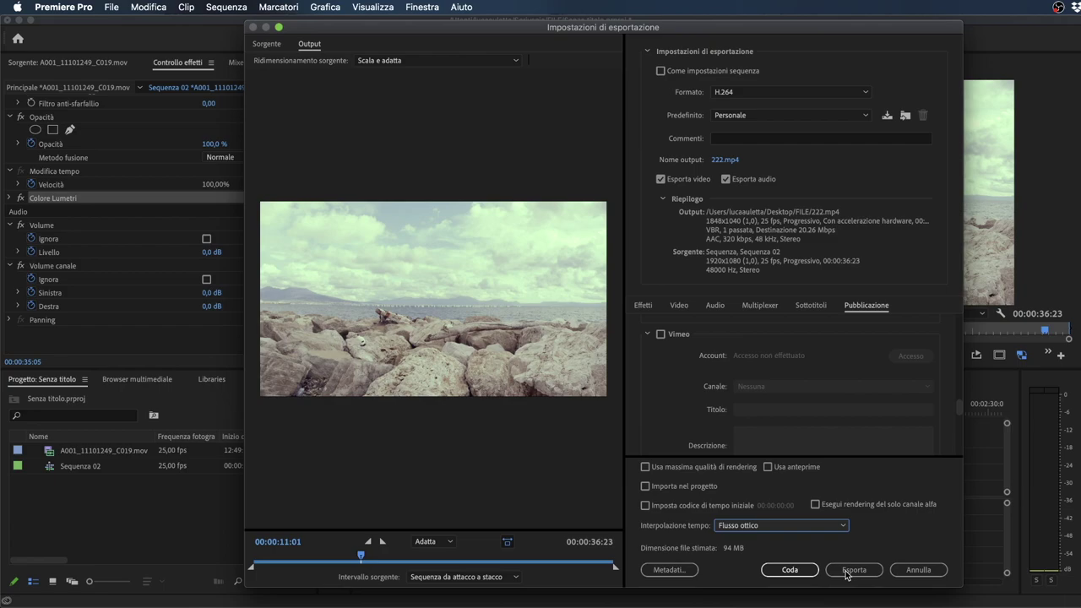
# Queue the 222.mp4 H.264 export in Media Encoder, start encoding, and return to Premiere
pyautogui.click(791, 570)
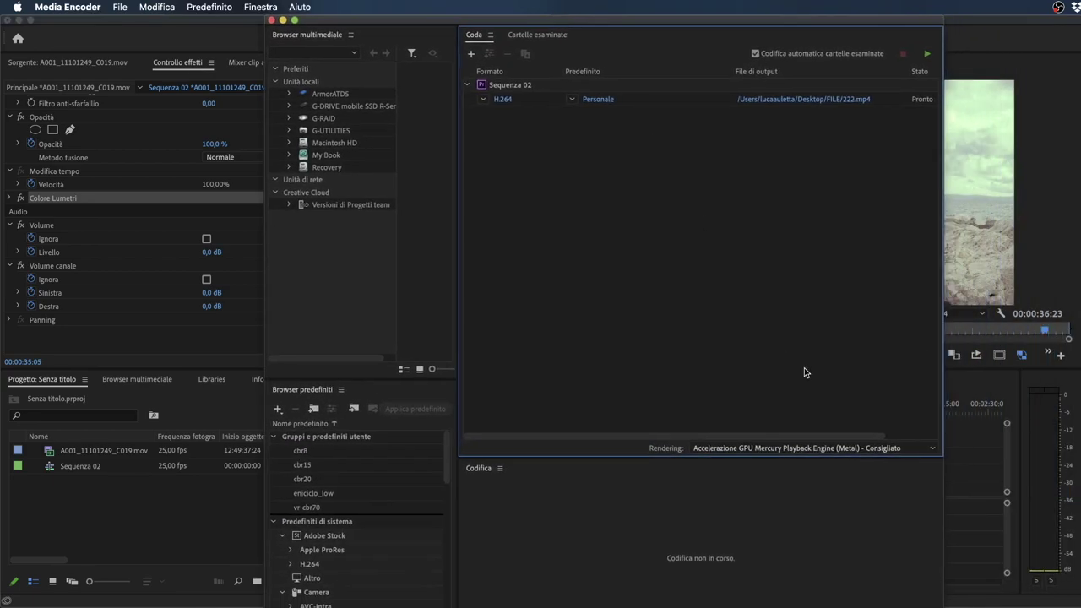
pyautogui.moveTo(942, 607)
pyautogui.mouseDown()
pyautogui.moveTo(905, 582)
pyautogui.moveTo(884, 494)
pyautogui.mouseUp()
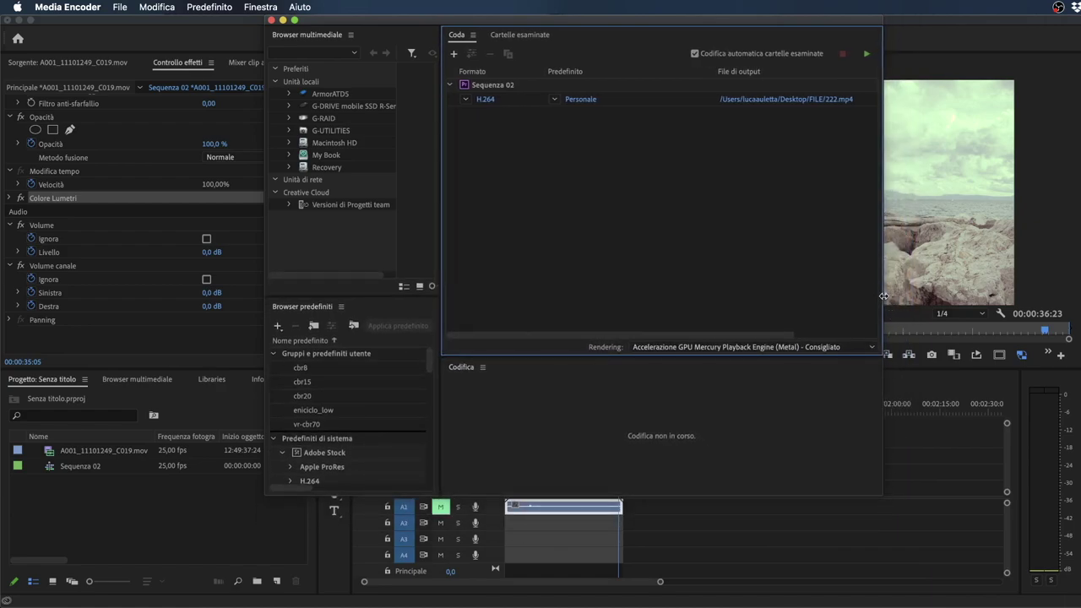
pyautogui.moveTo(883, 296); pyautogui.dragTo(1062, 296)
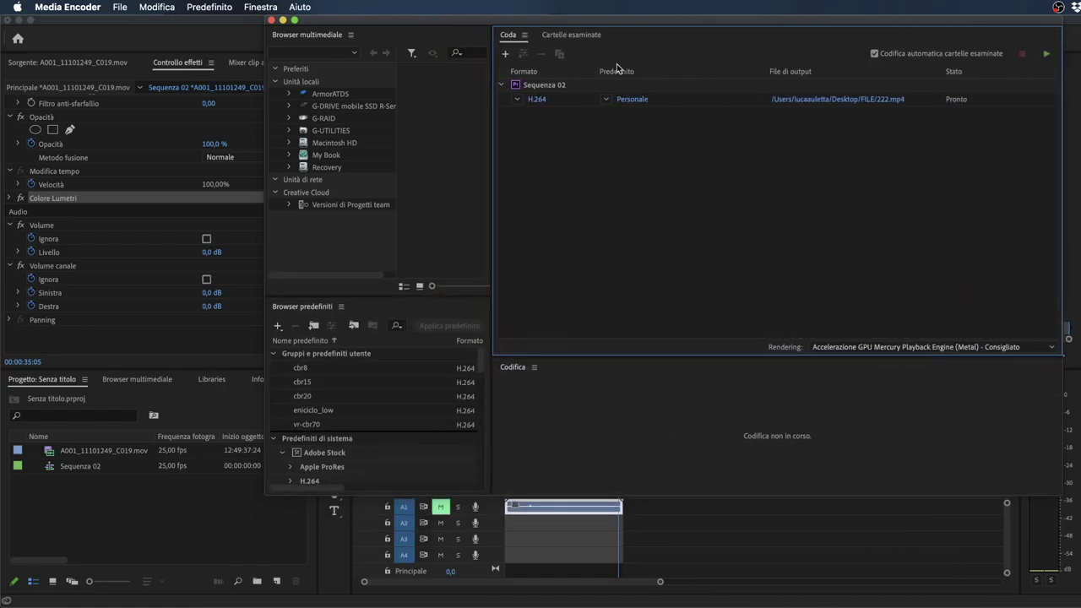
pyautogui.click(531, 86)
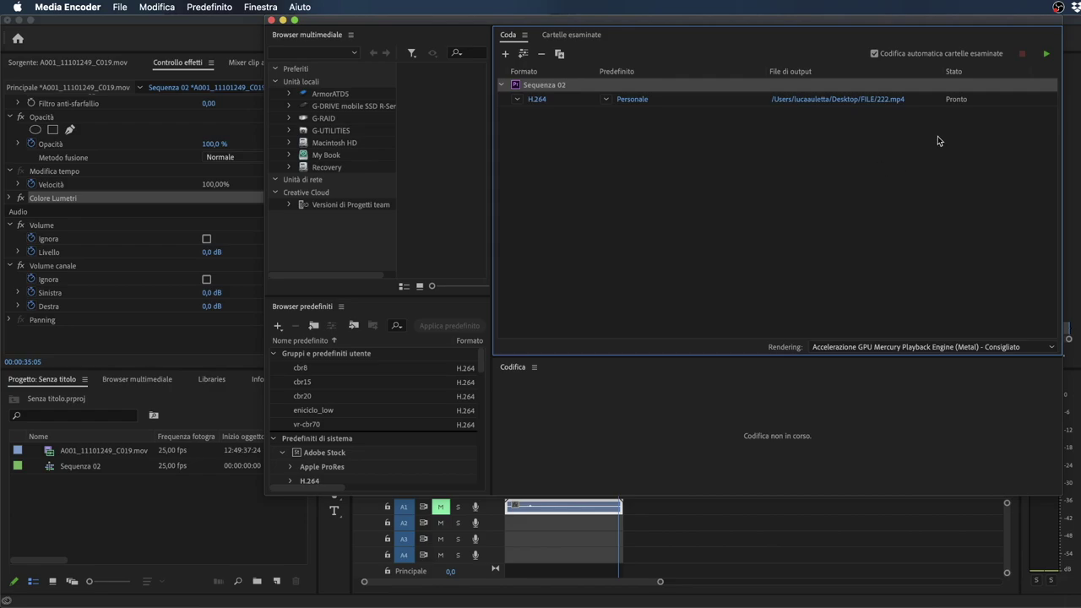
pyautogui.click(1046, 56)
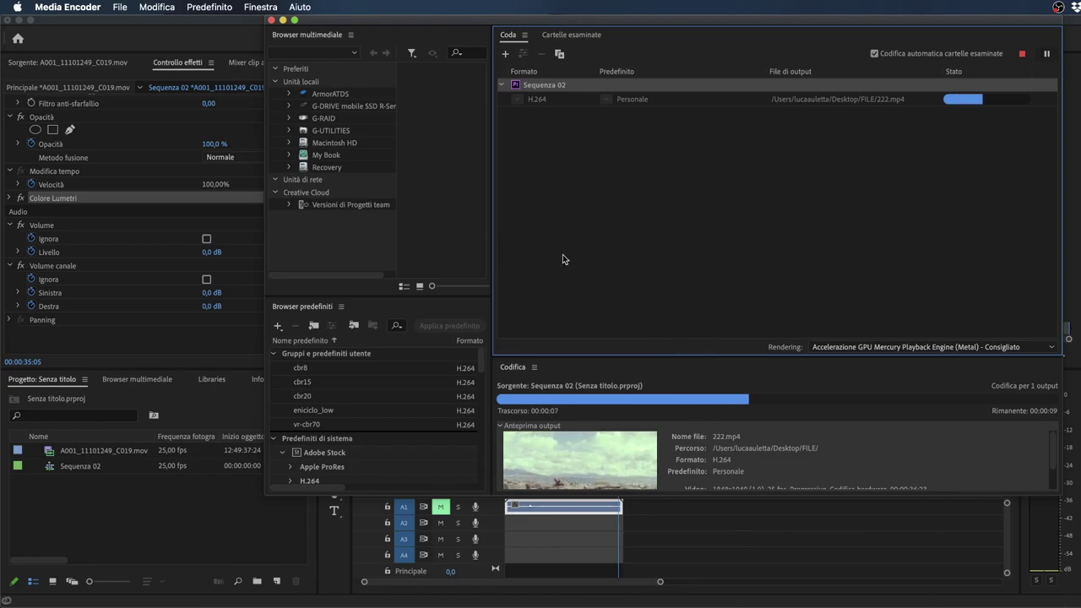
pyautogui.click(723, 541)
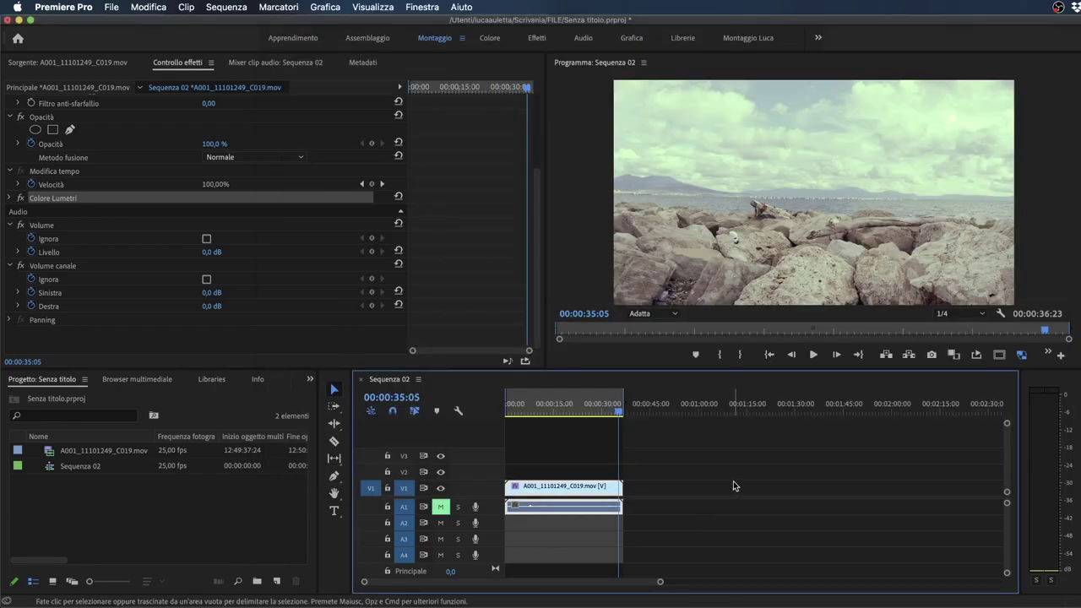
# Export Sequenza 02 directly to Sequenza 02.mp4, then check Media Encoder's finished 222.mp4 encode
pyautogui.press('super+m')
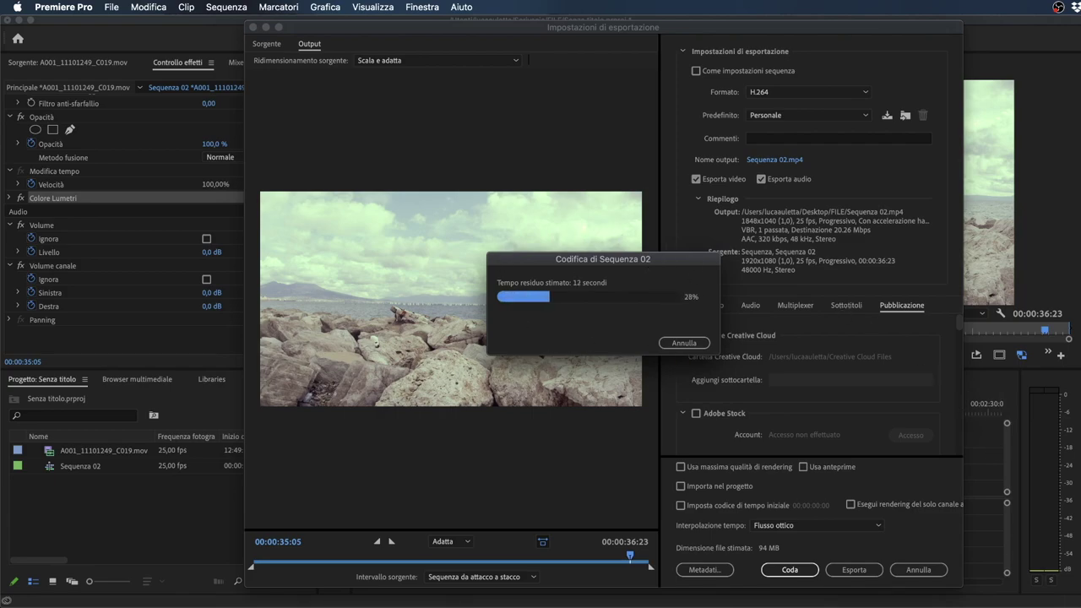
pyautogui.press('super+Tab')
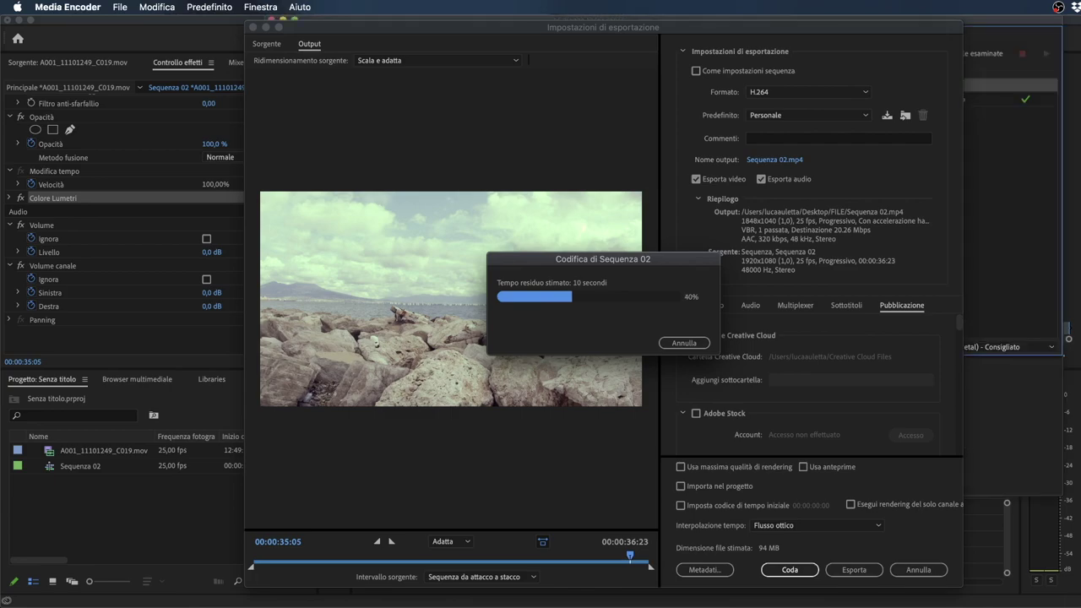